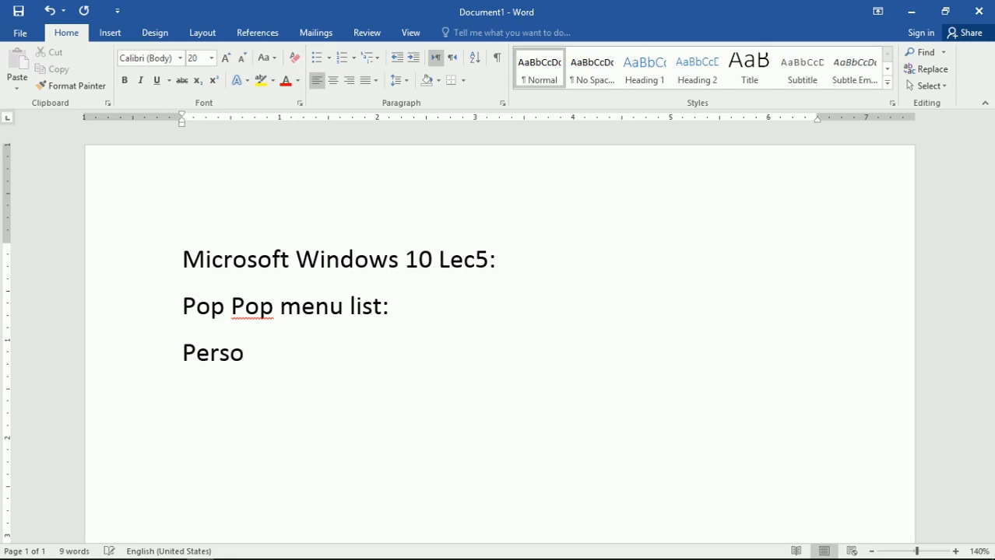
Complete the "Personalize?" line and add the line "Has taken form personal" beneath it.
text(?)
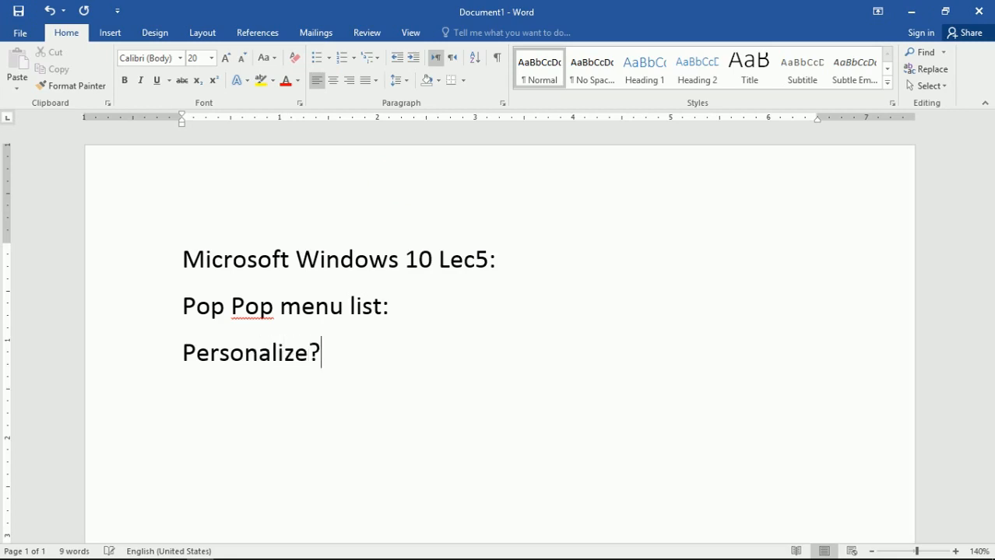
key(Return)
text(per)
key(BackSpace)
key(BackSpace)
key(BackSpace)
text(has taken form pern)
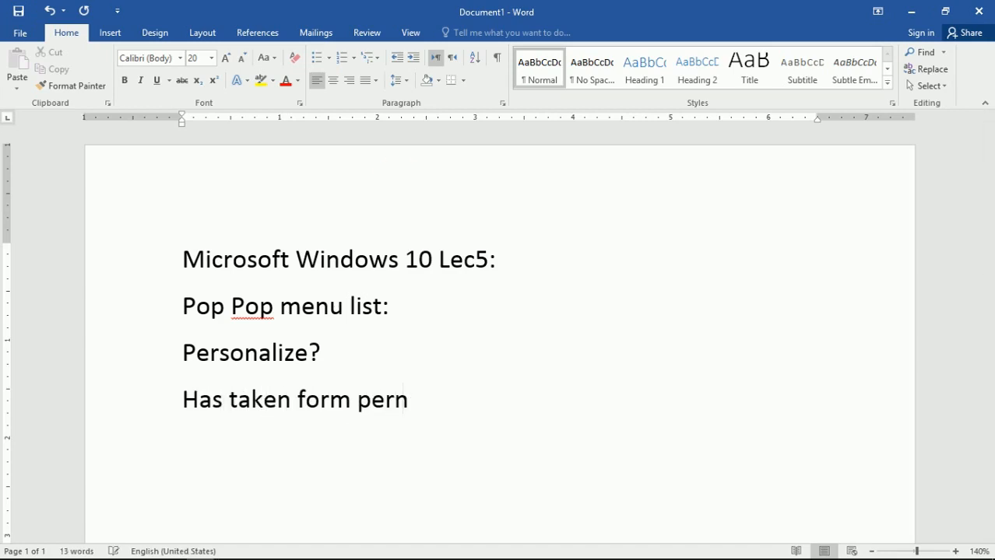
key(BackSpace)
text(snoal)
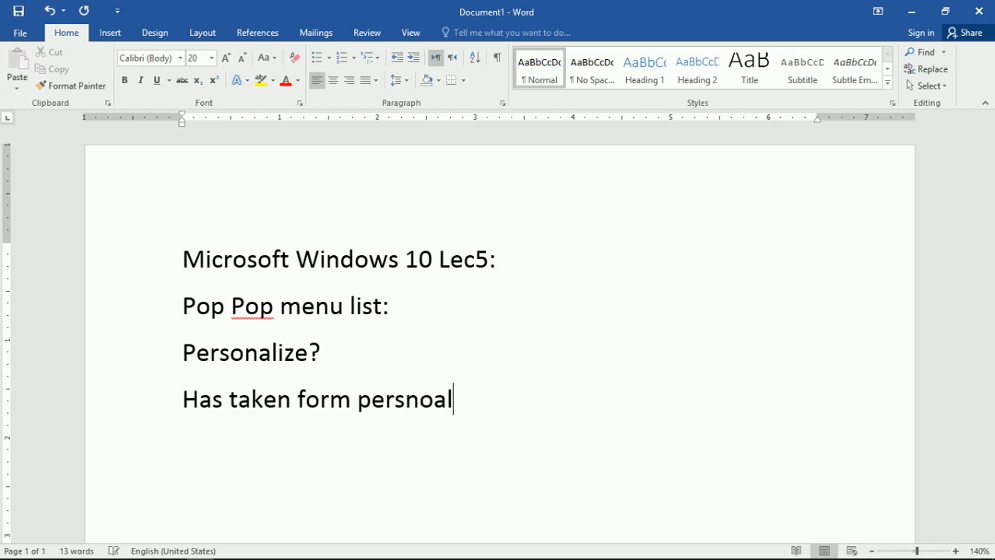
Add the line "Is use to change a computer backgournd (Desktop)" and start a new paragraph below it.
key(Return)
text(Is se)
key(BackSpace)
key(BackSpace)
text(use ot)
key(BackSpace)
key(BackSpace)
text(to change a ocmputer )
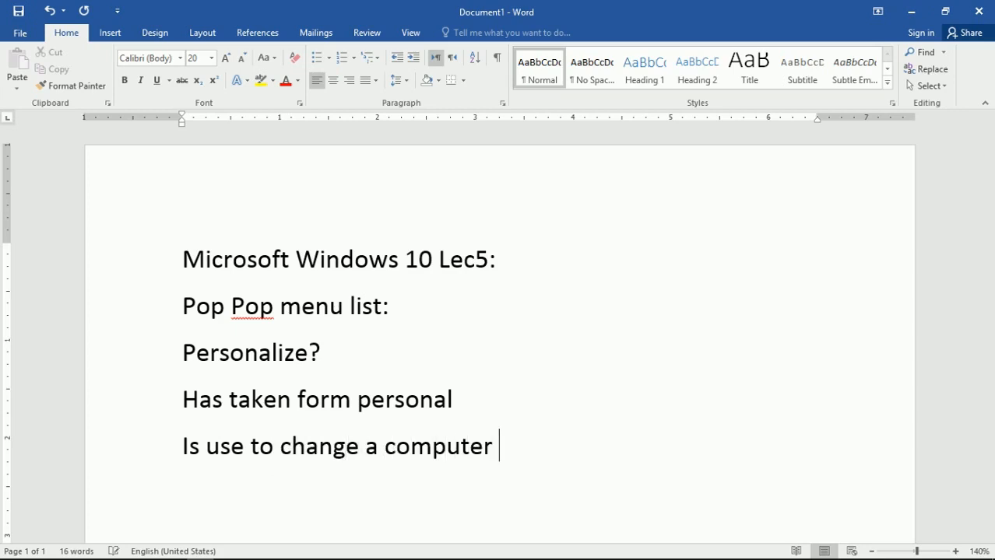
text(backgou)
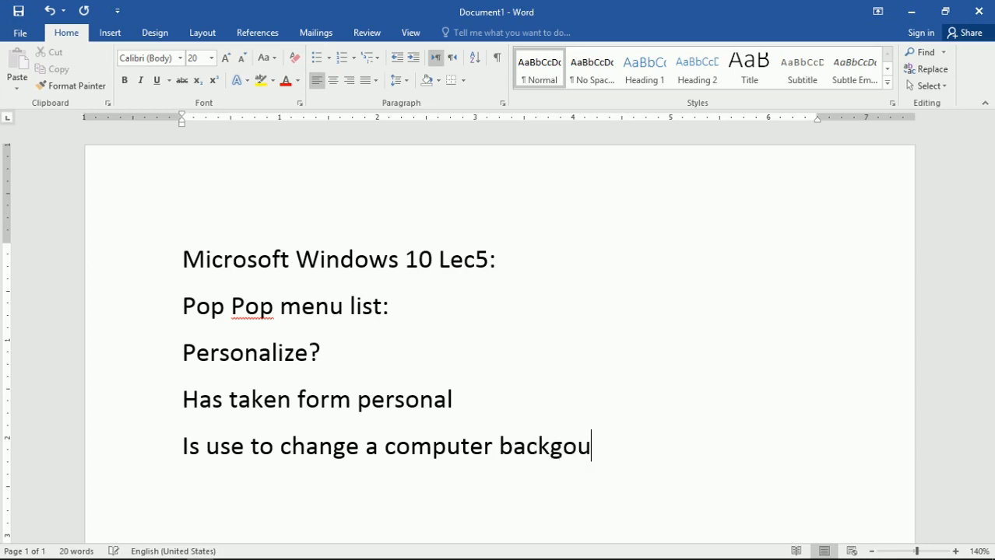
text(rnd ()
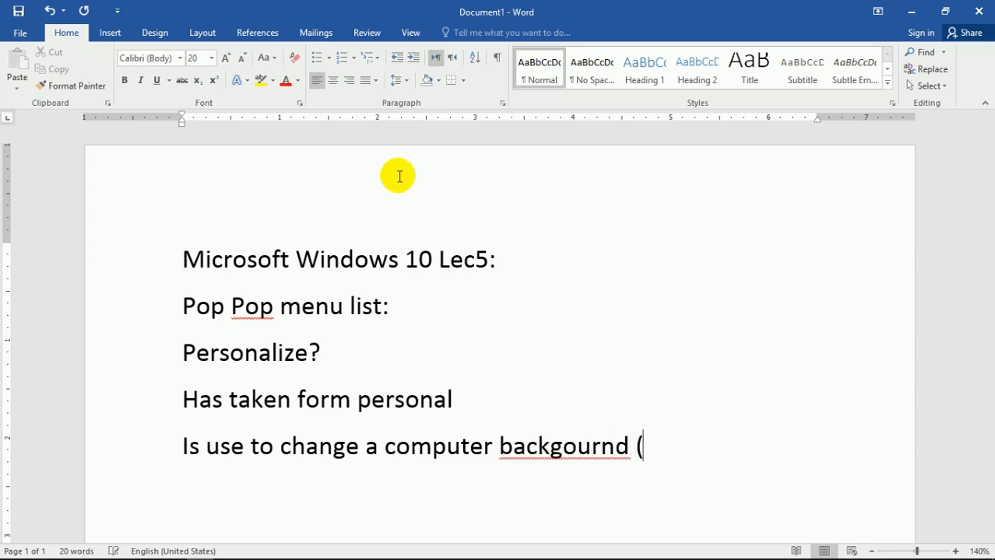
text(Desktop))
key(Return)
key(Tab)
key(BackSpace)
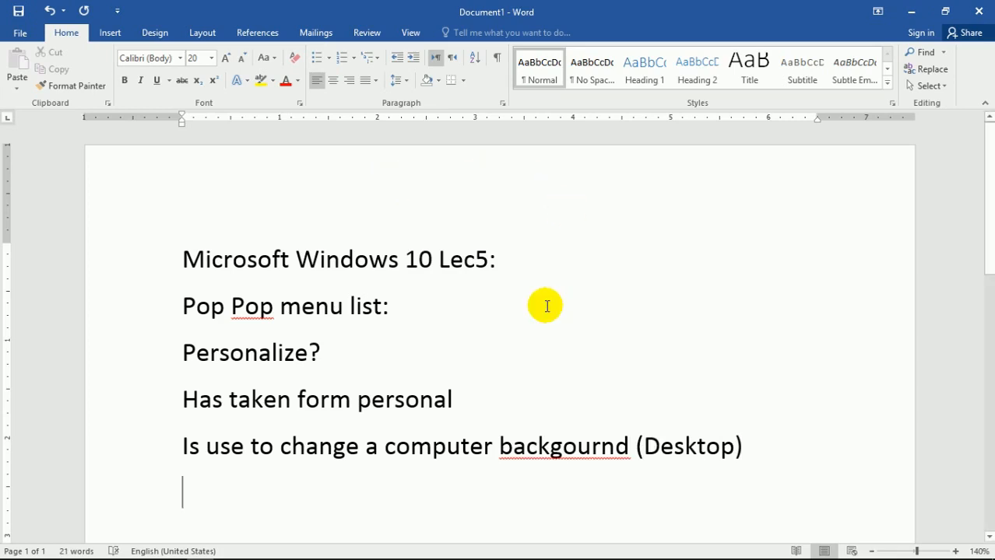
Correct the misspelled word before "(Desktop)" to "background".
right_click(544, 440)
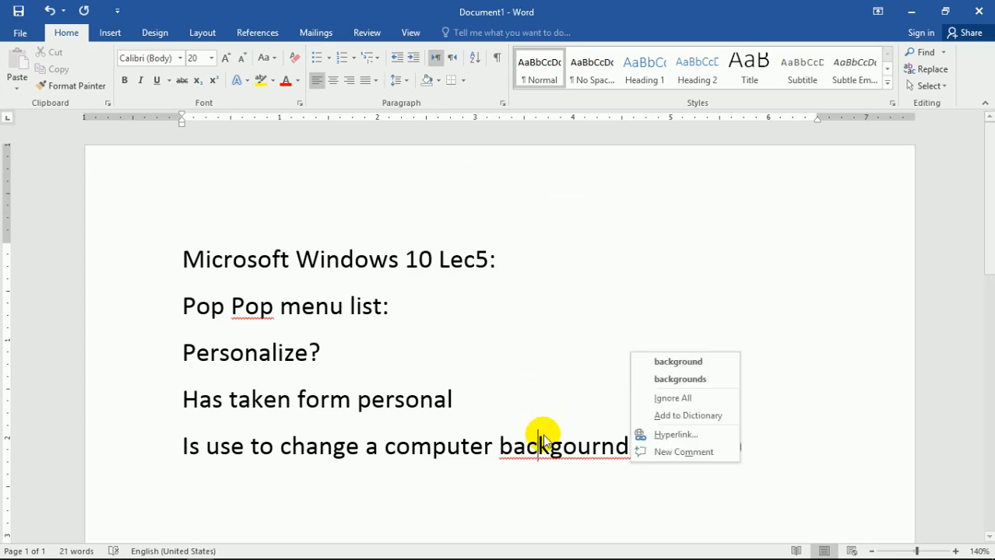
click(644, 378)
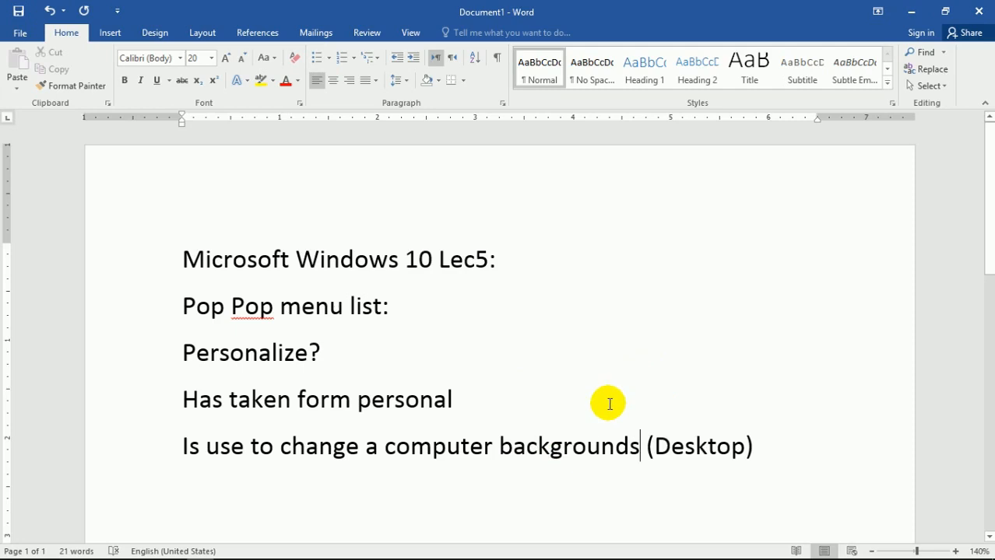
key(BackSpace)
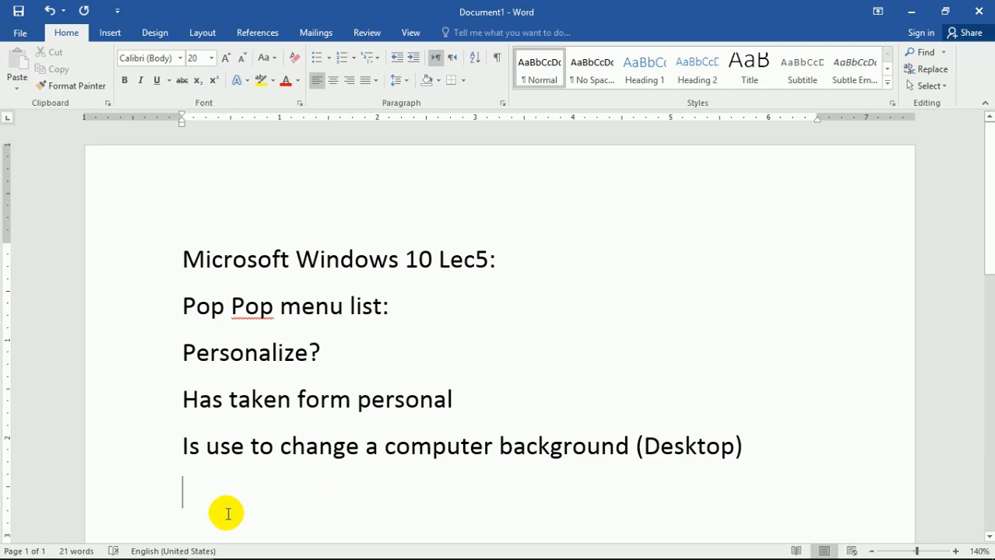
Add a numbered list with the items "Color" and "Wallpaper" below the description, and end the list.
text(1. Color)
key(Return)
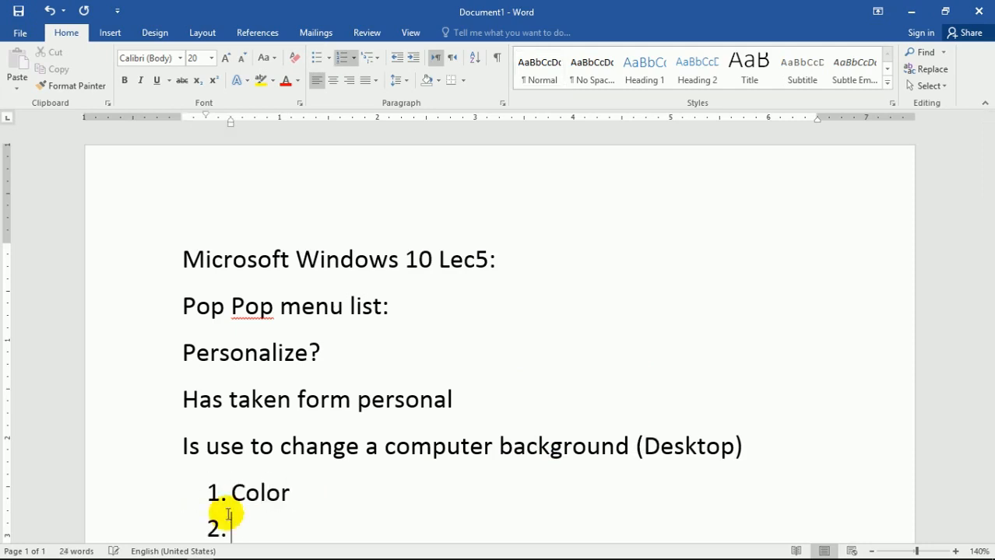
text(Iamge)
key(BackSpace)
key(BackSpace)
key(BackSpace)
key(BackSpace)
key(BackSpace)
text(Wallpaper)
key(Return)
text(V)
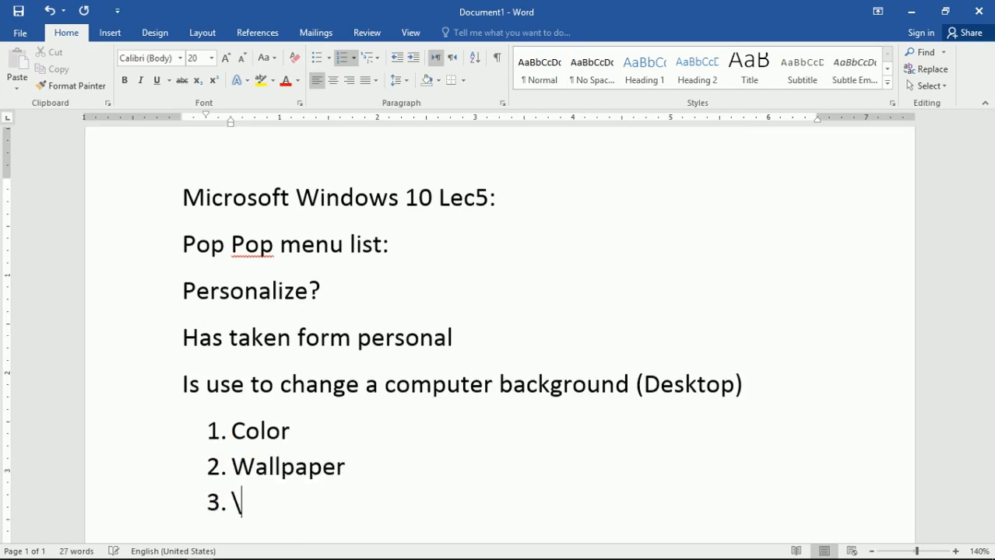
key(BackSpace)
key(Return)
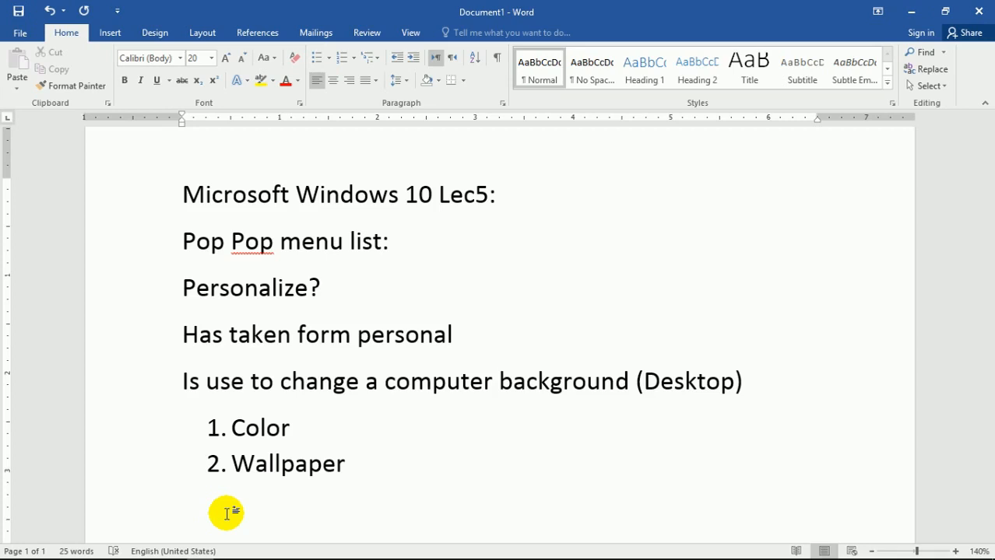
Minimize the Word document and open the desktop's personalization settings.
click(909, 11)
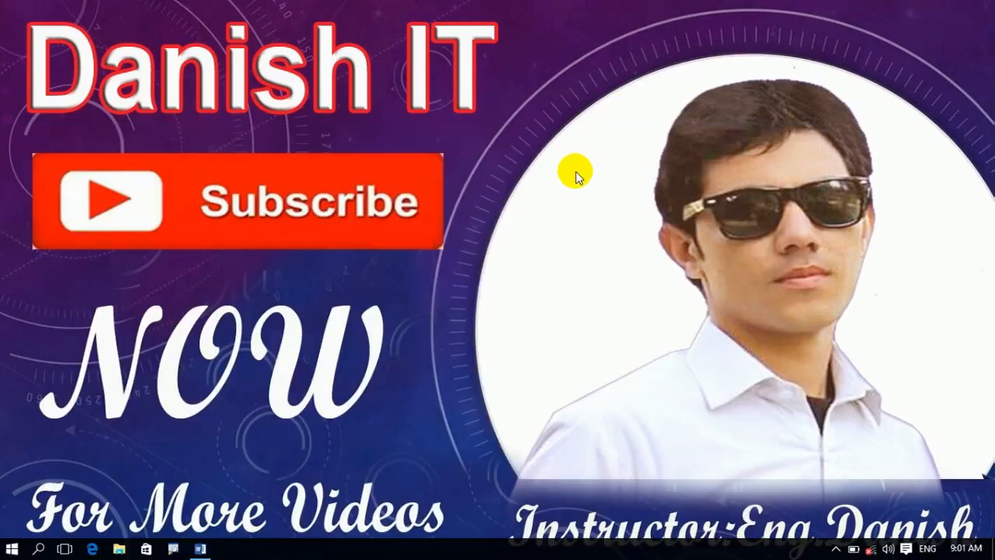
right_click(529, 171)
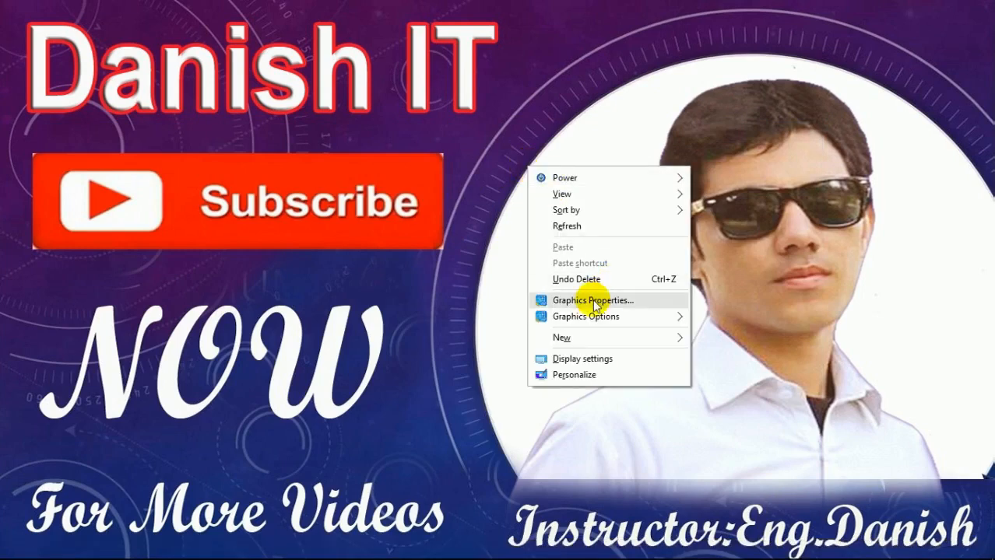
click(556, 376)
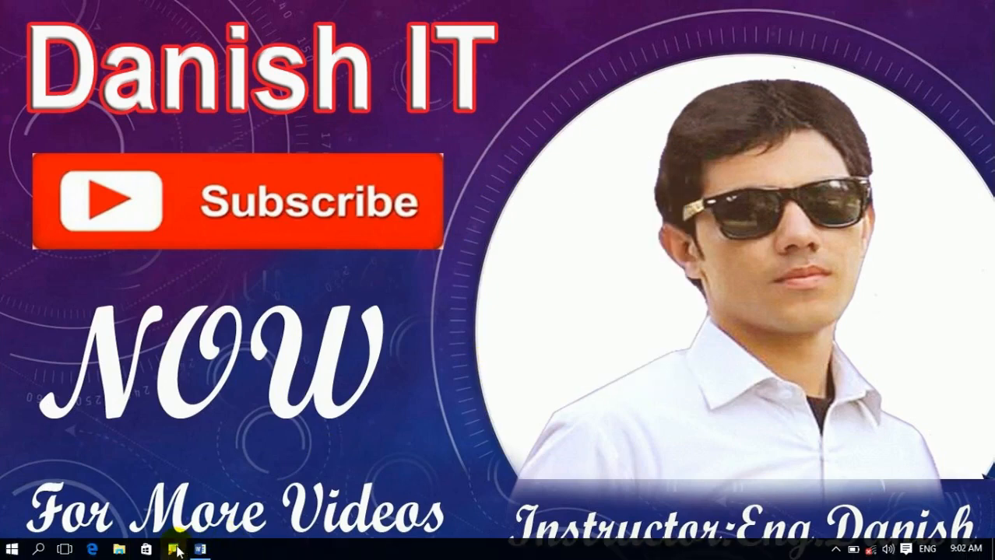
right_click(611, 216)
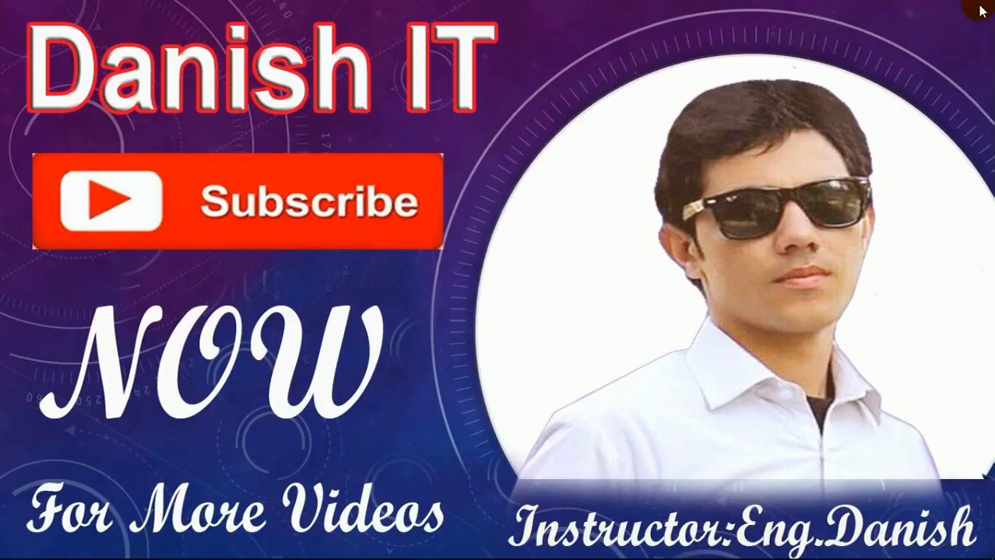
right_click(661, 88)
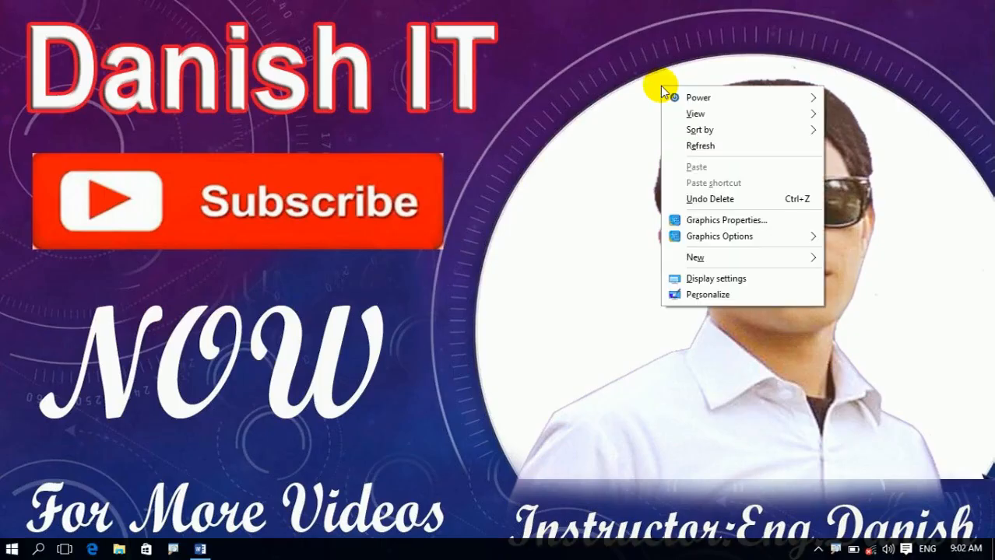
click(687, 296)
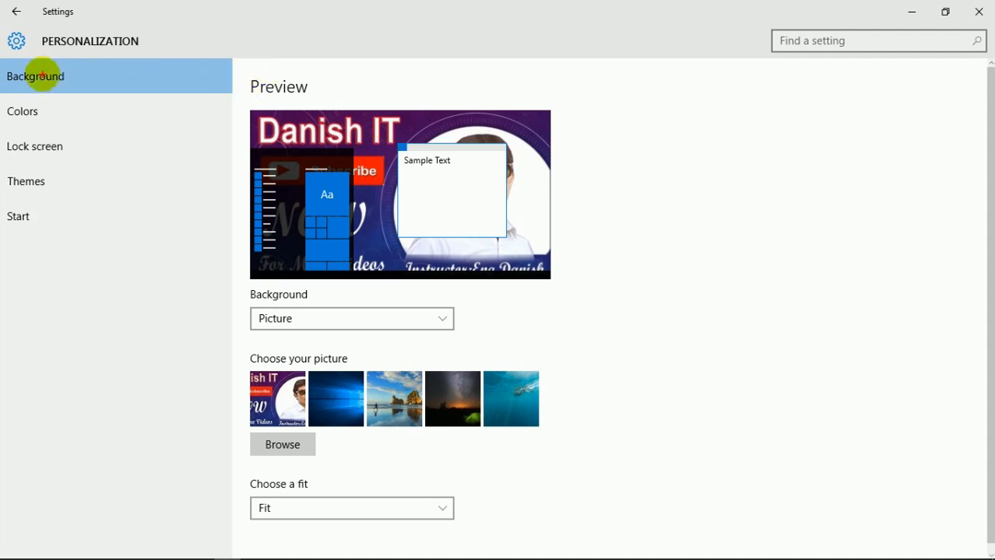
mouse_move(1, 66)
mouse_down()
mouse_move(109, 80)
mouse_move(122, 91)
mouse_up()
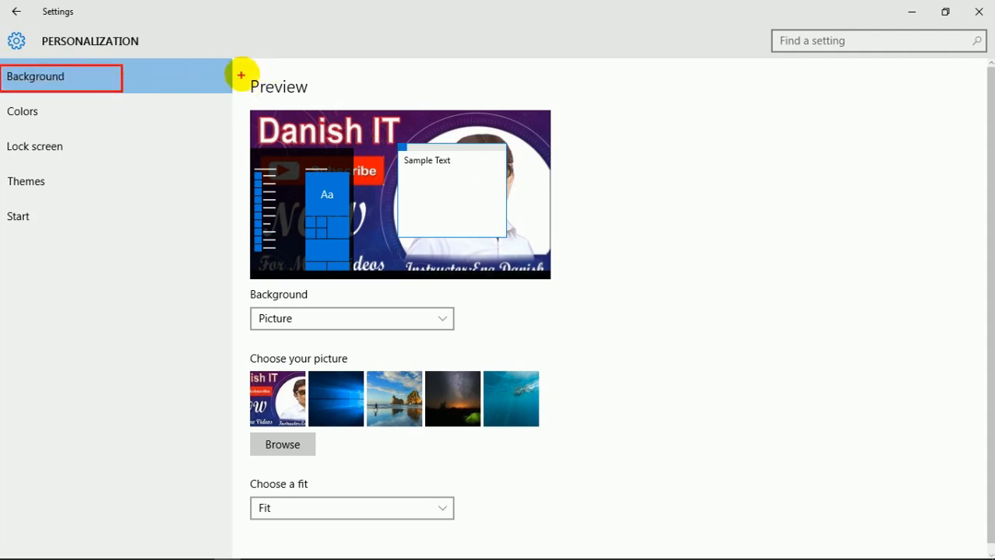
mouse_move(242, 72)
mouse_down()
mouse_move(282, 97)
mouse_move(336, 98)
mouse_up()
drag(236, 291, 336, 307)
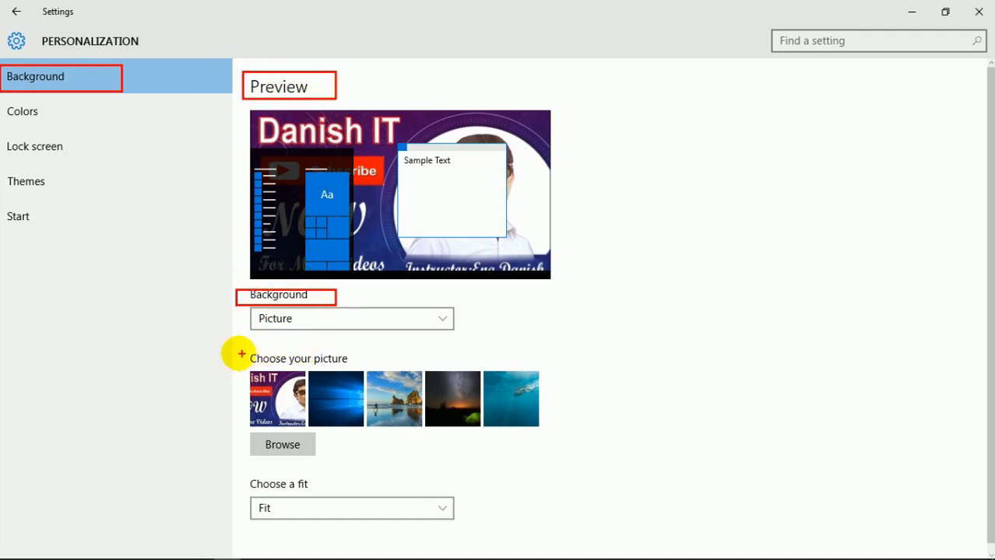
mouse_move(233, 350)
mouse_down()
mouse_move(322, 366)
mouse_move(328, 381)
mouse_up()
drag(249, 439, 334, 459)
drag(249, 474, 319, 490)
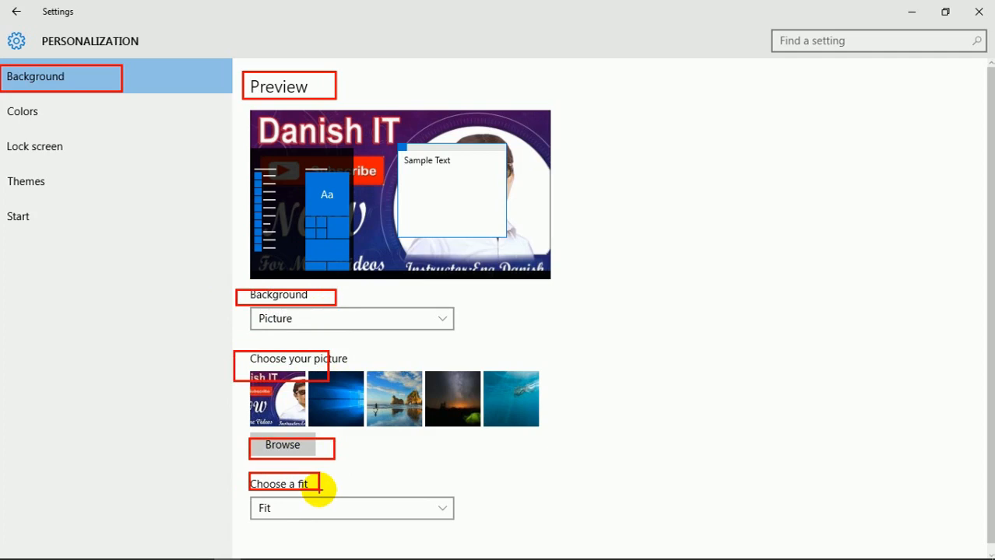
key(Escape)
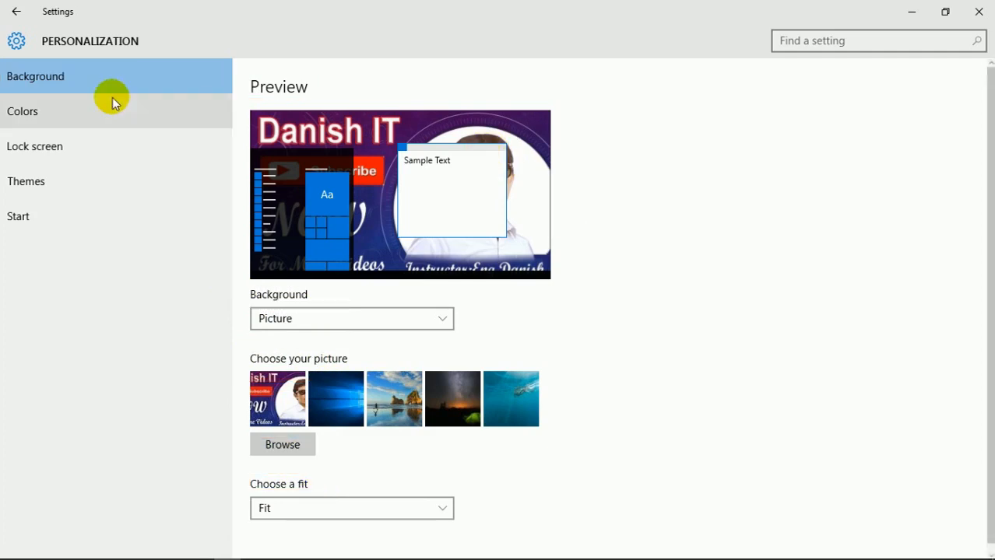
click(78, 83)
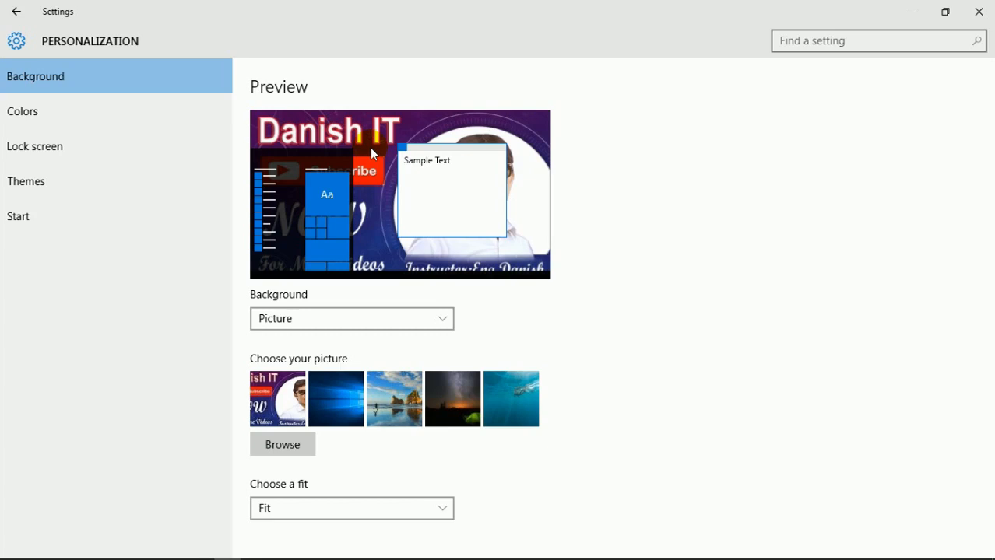
Close and reopen the desktop's personalization settings, and view the available background types without changing the selection.
click(987, 10)
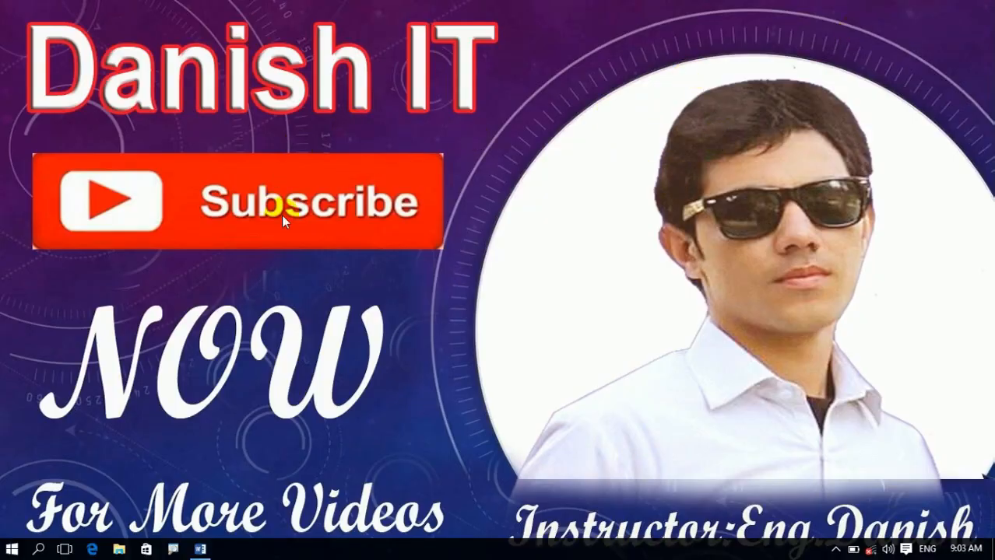
right_click(565, 144)
click(601, 349)
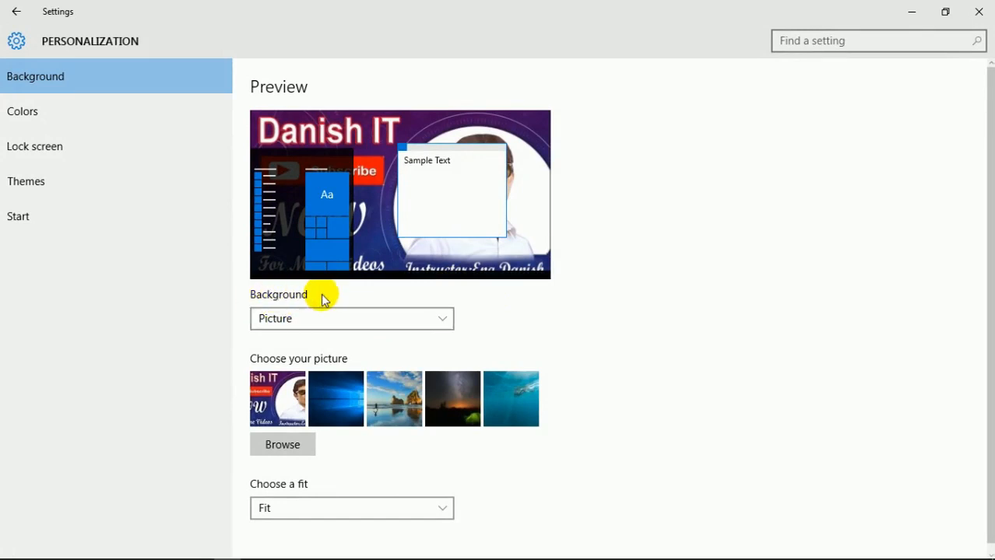
click(285, 317)
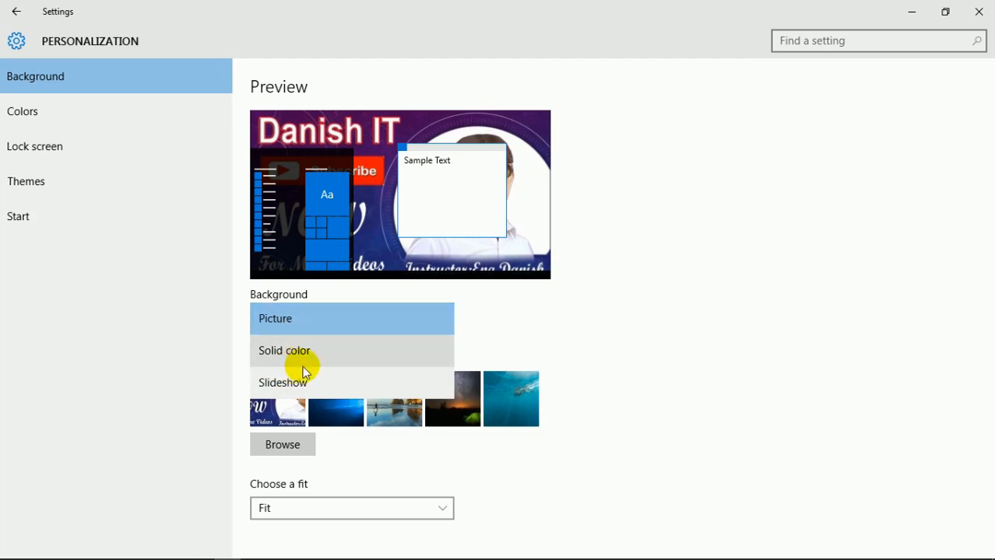
click(609, 301)
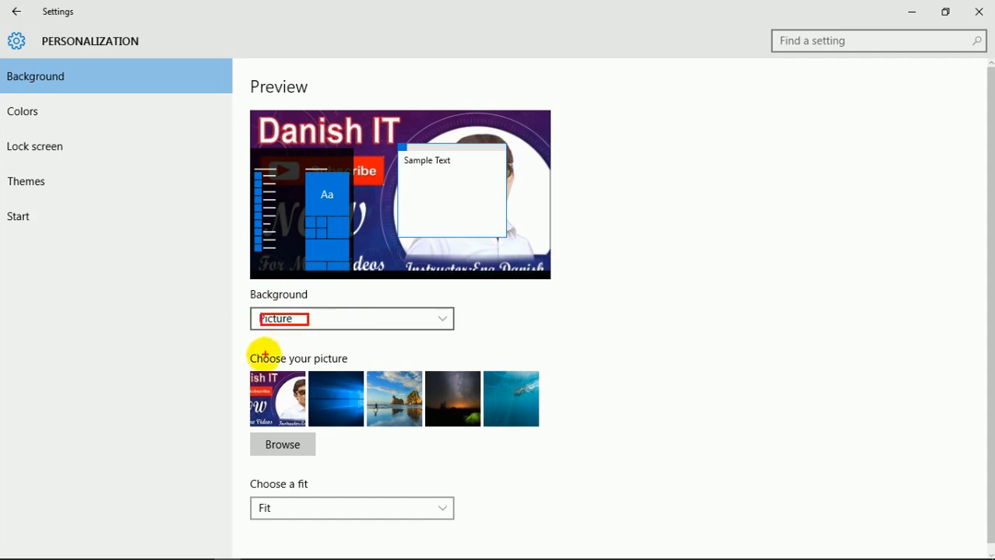
mouse_move(246, 354)
mouse_down()
mouse_move(378, 396)
mouse_move(545, 414)
mouse_move(549, 436)
mouse_up()
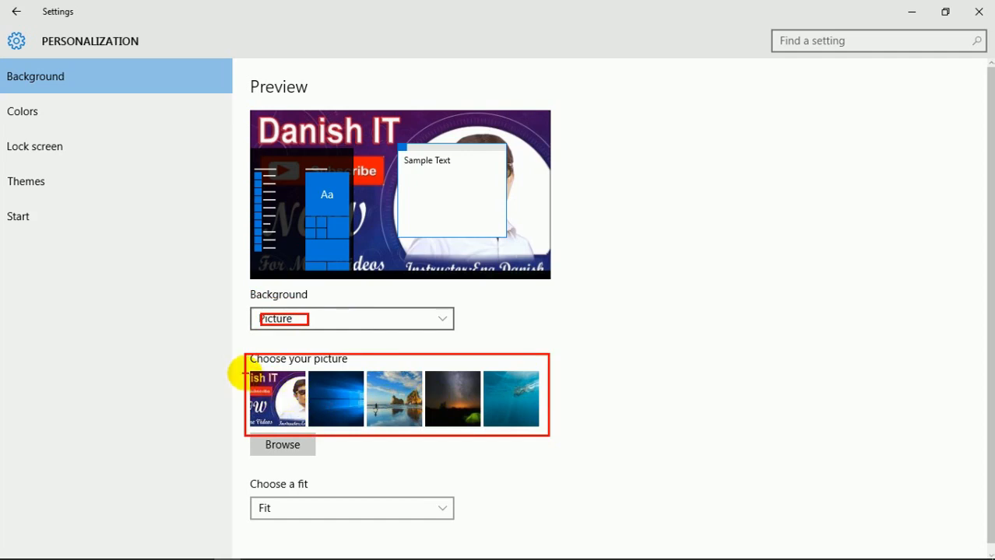
click(260, 397)
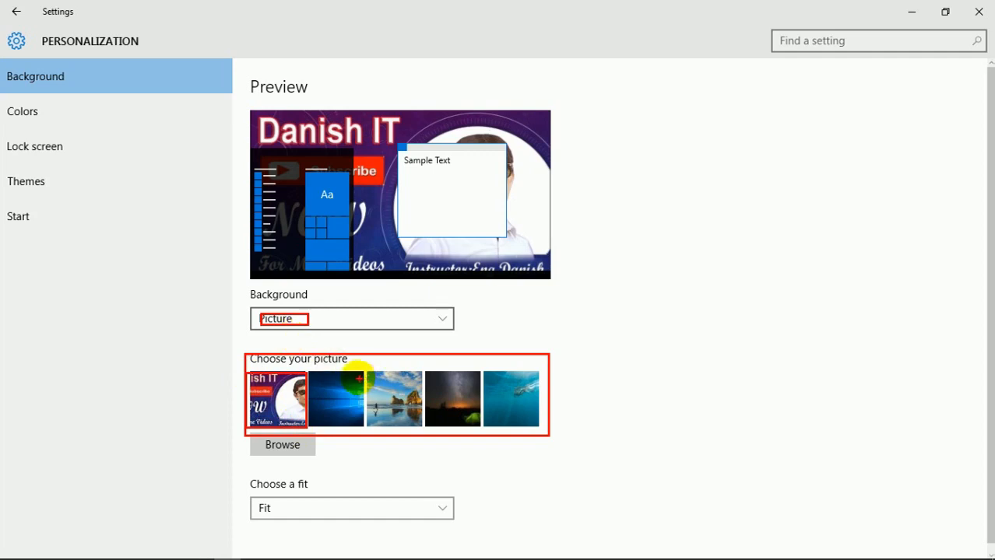
drag(348, 387, 540, 427)
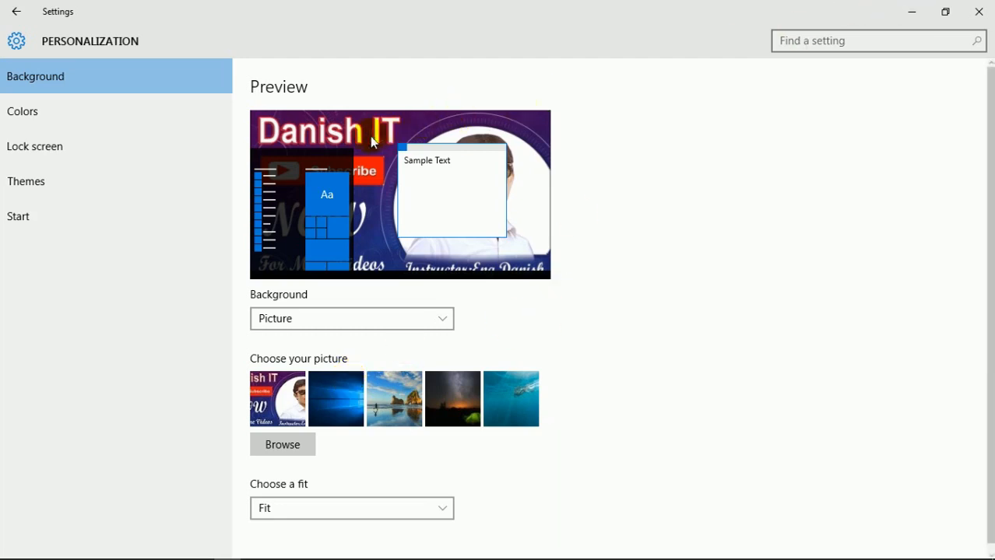
Set the blue Windows logo picture as the desktop background and minimize Settings to show the desktop.
click(911, 13)
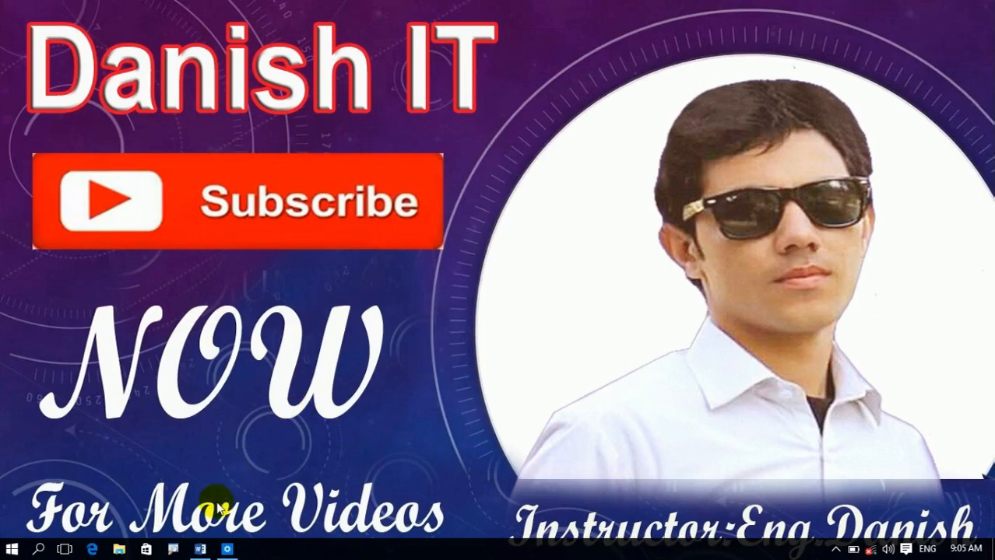
click(226, 549)
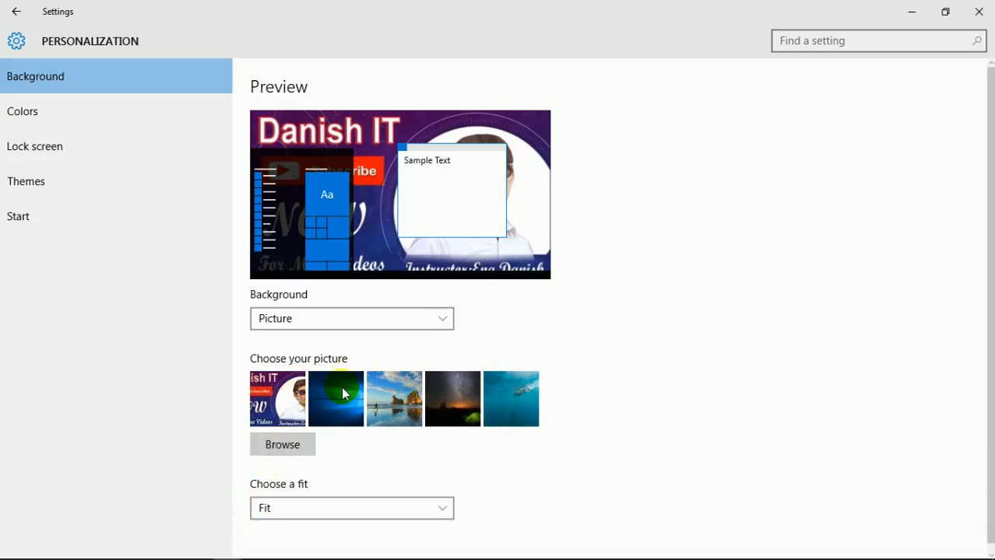
click(342, 393)
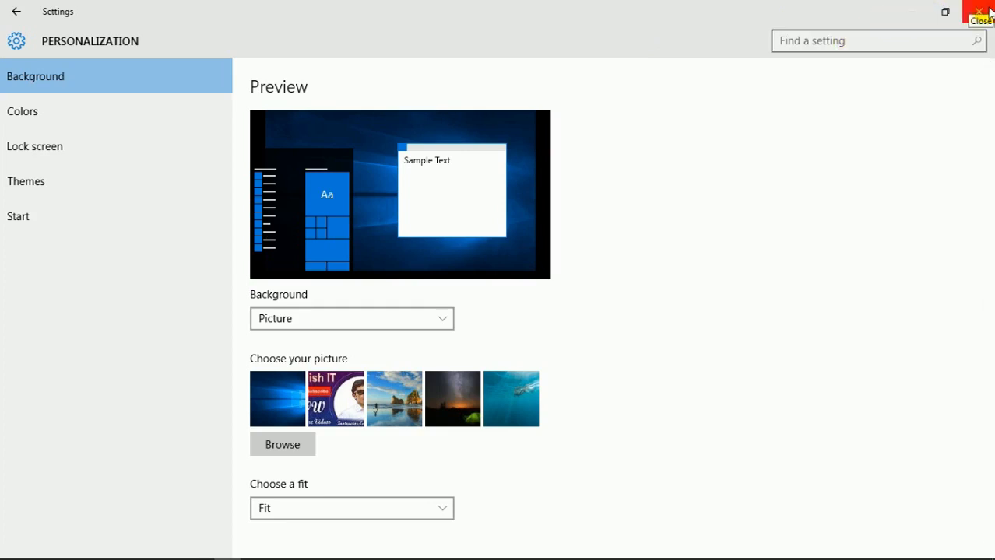
click(912, 17)
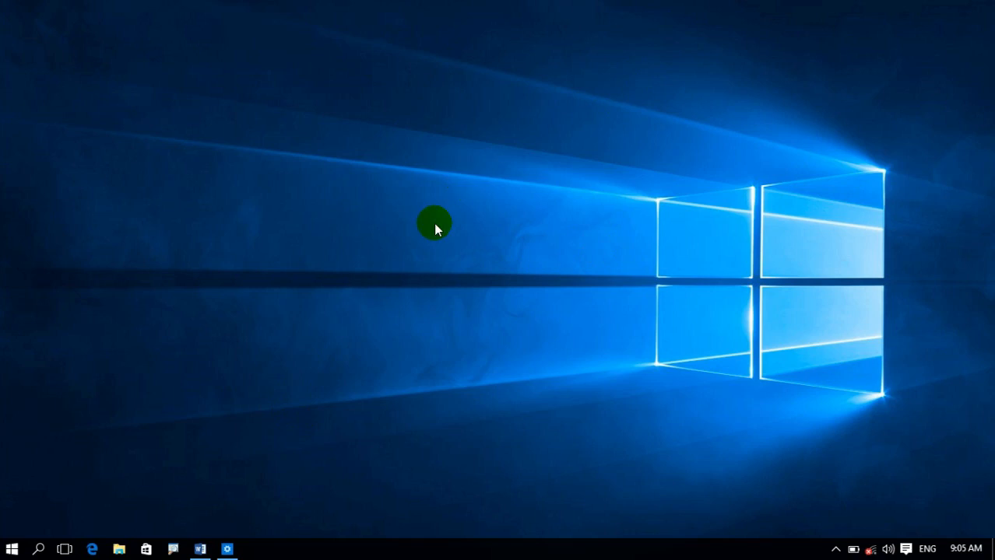
Set the underwater swimmer picture as the desktop background, view it on the desktop, and close Settings.
click(229, 549)
click(512, 395)
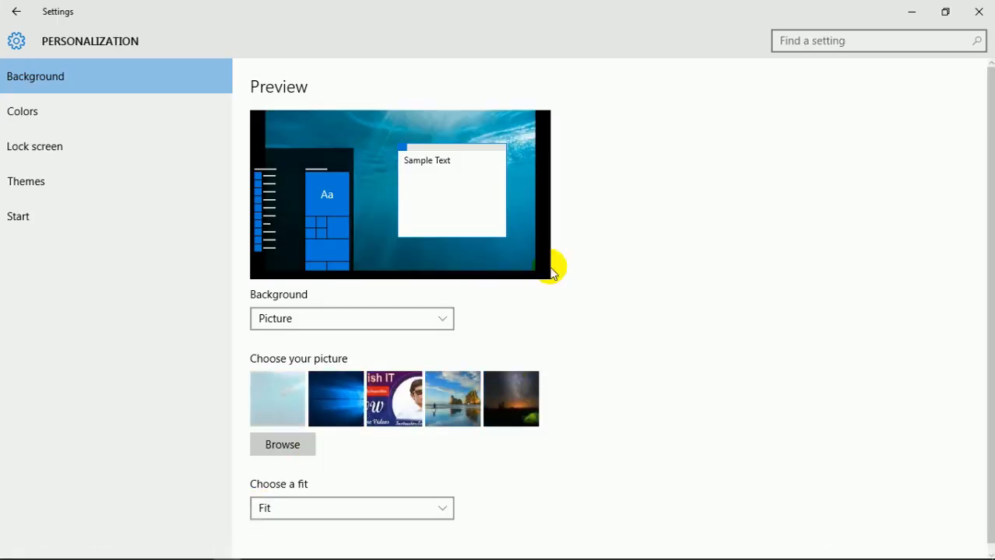
click(910, 10)
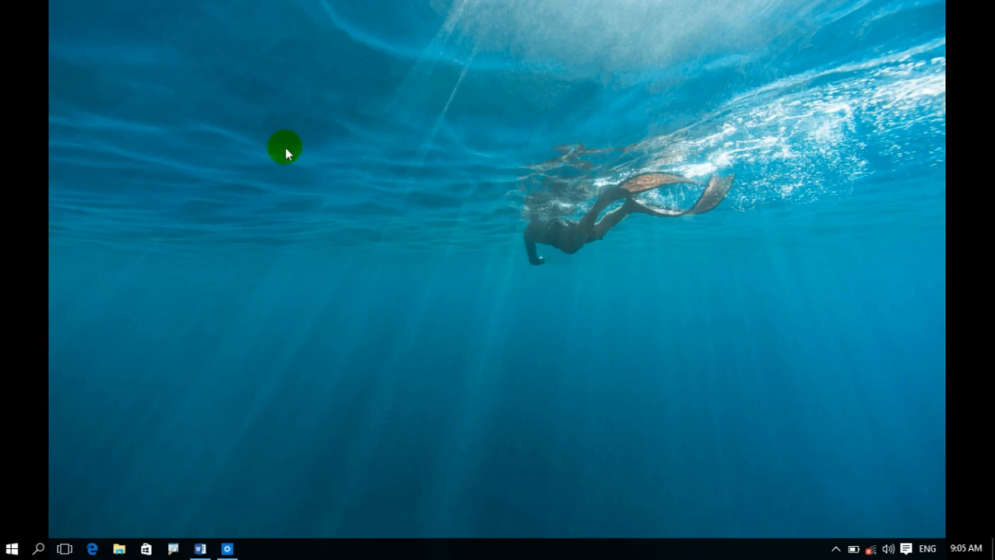
click(226, 549)
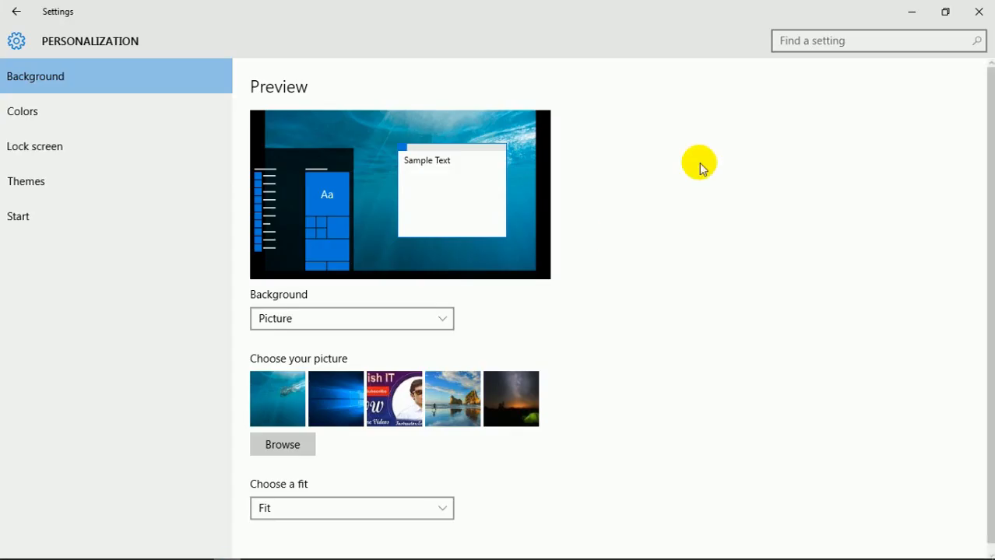
click(979, 11)
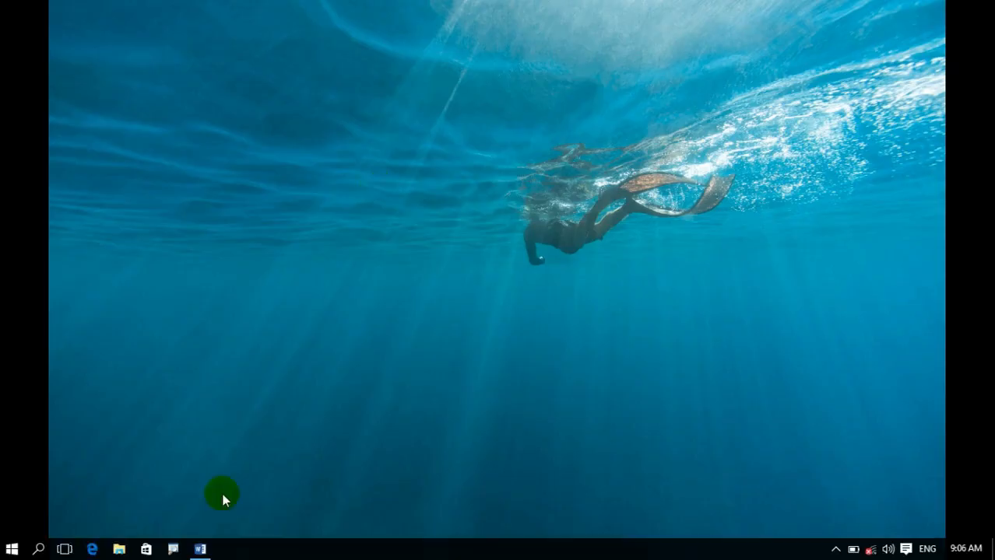
Look through the Pictures folder, Local Disk (E:) and Local Disk (D:) in File Explorer.
click(119, 548)
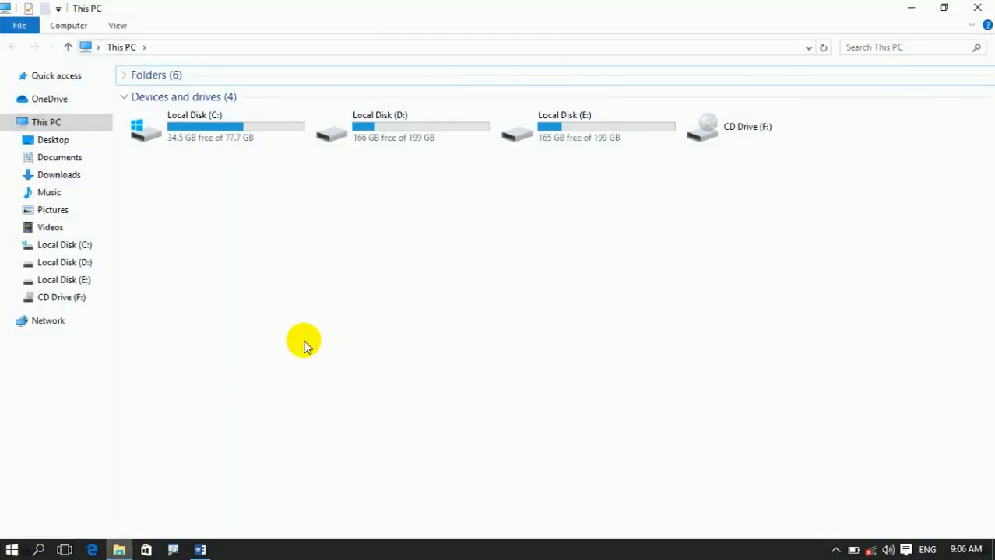
click(910, 8)
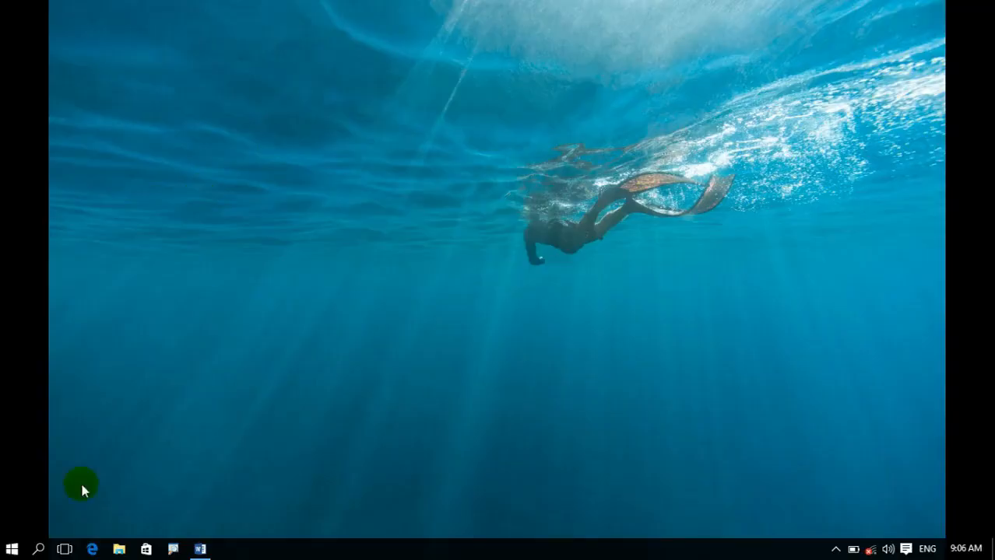
click(119, 549)
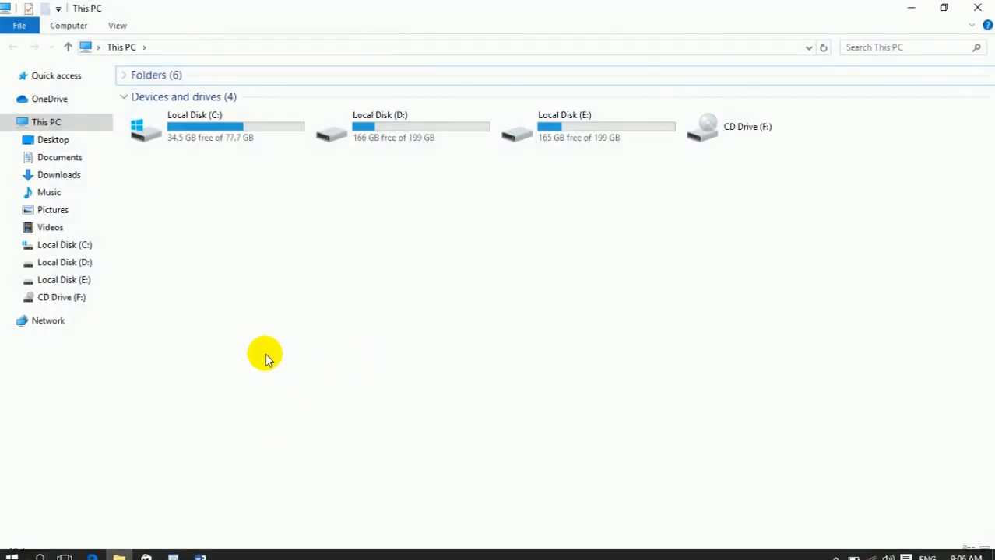
click(55, 210)
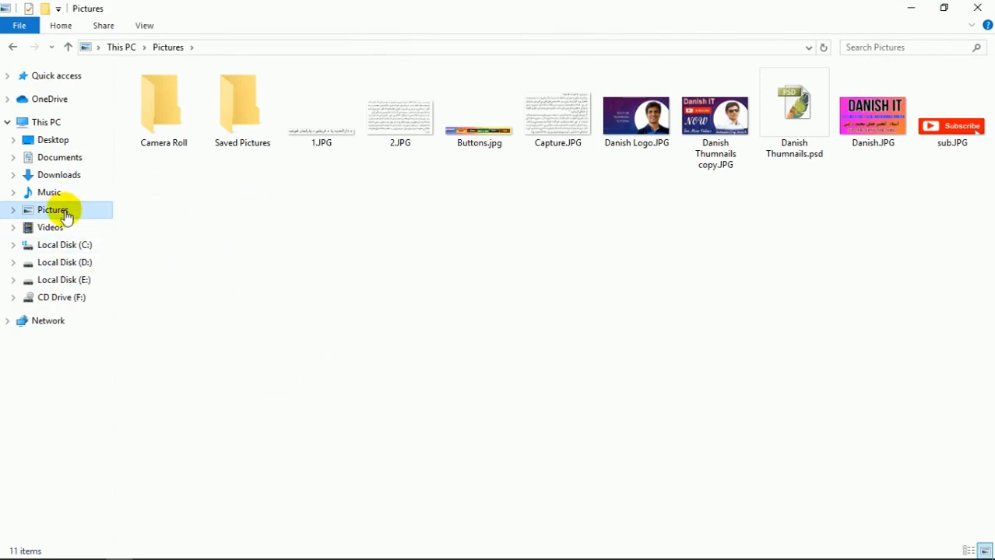
click(86, 282)
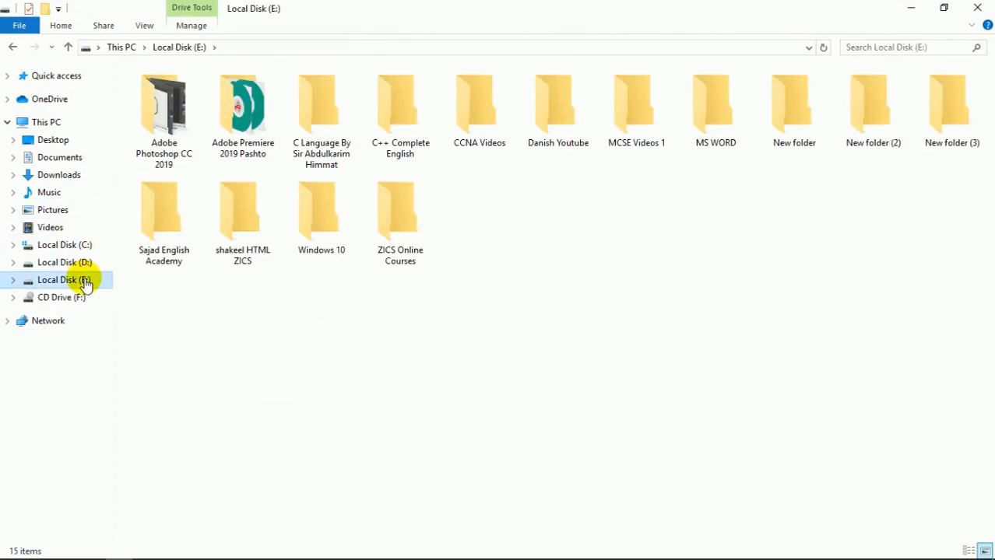
click(84, 264)
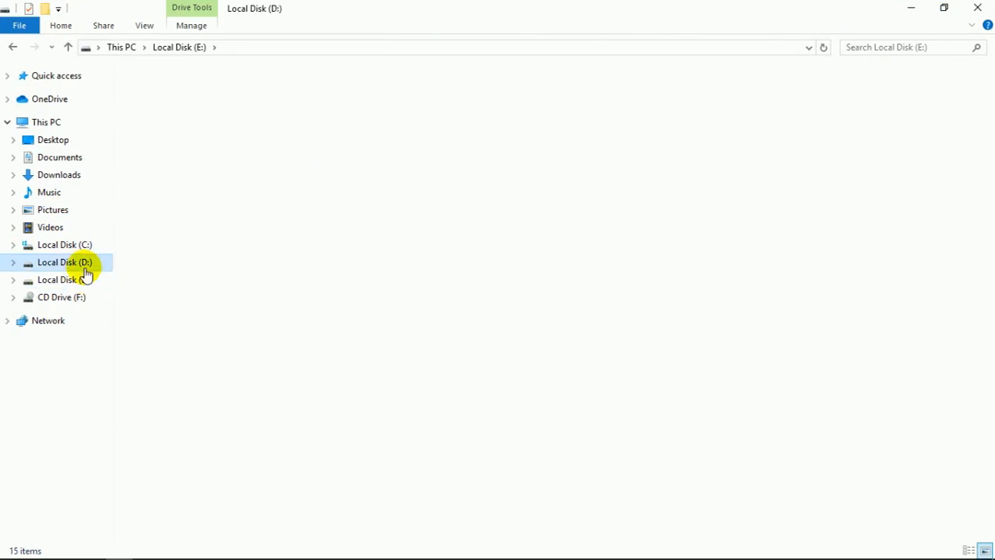
Examine the picture files in the Graphic folder and its Nazyan Institute subfolder on Local Disk (D:), and close File Explorer.
double_click(644, 126)
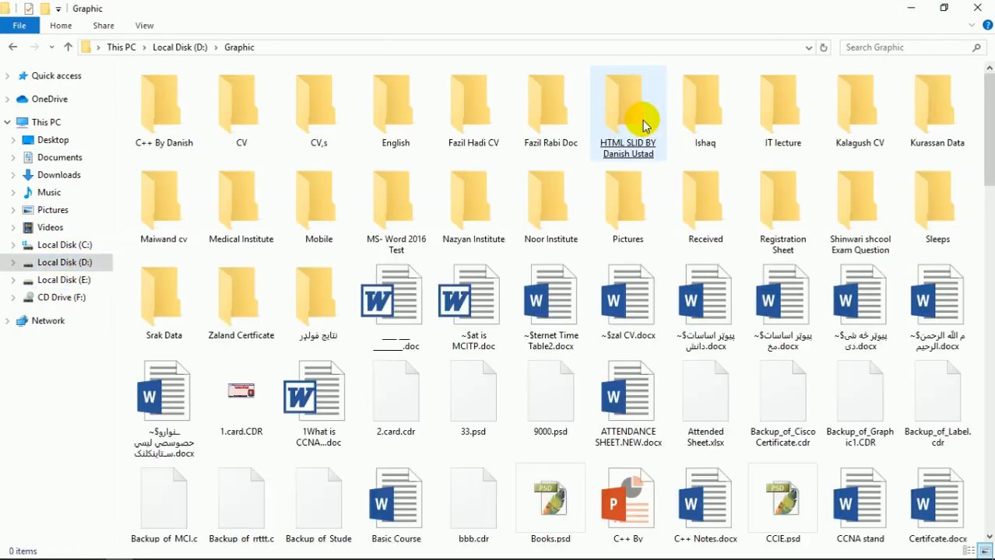
click(467, 227)
click(547, 218)
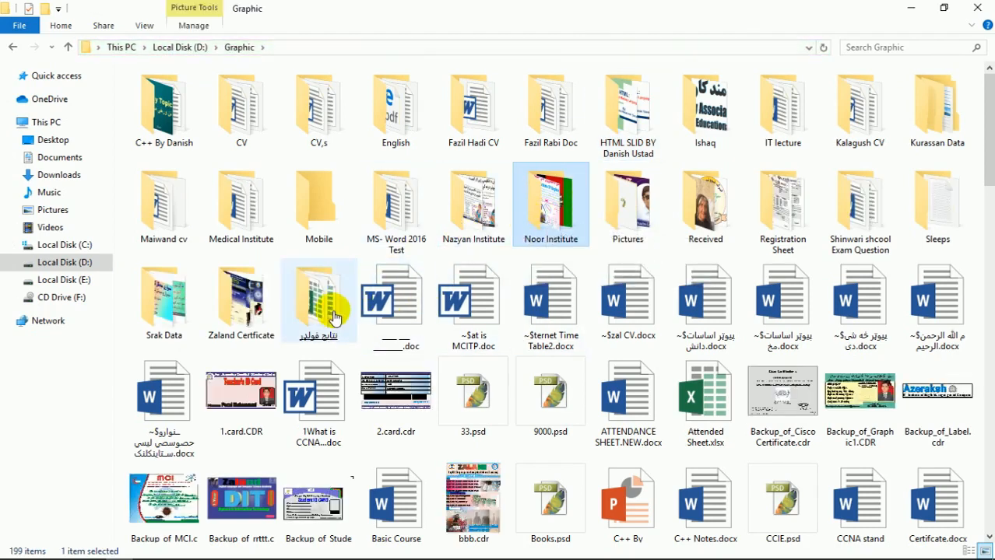
click(622, 222)
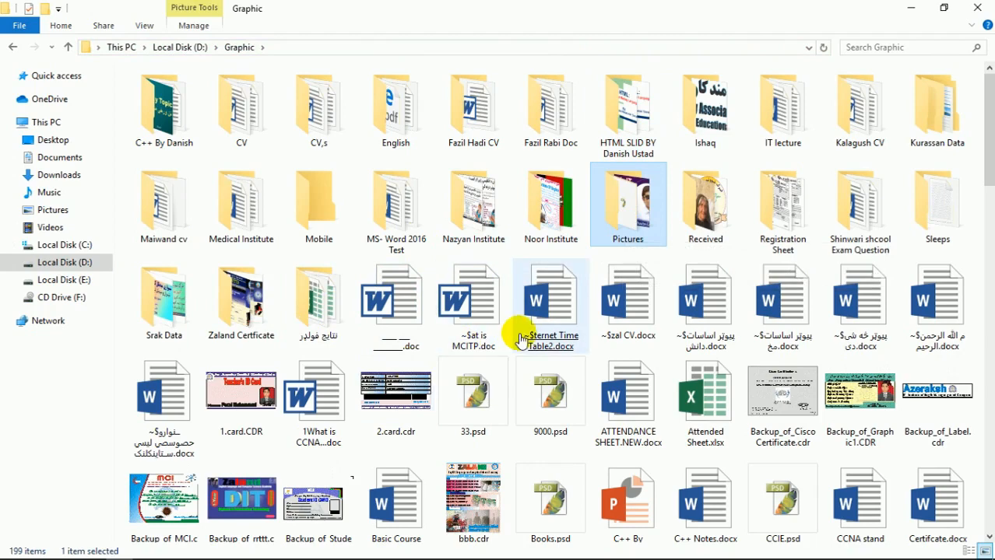
click(548, 311)
double_click(478, 214)
click(483, 215)
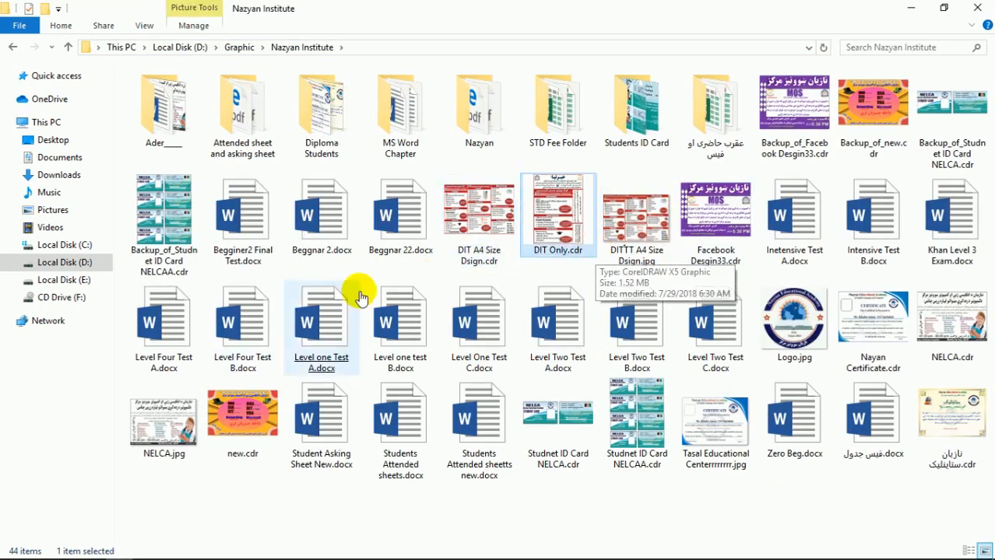
click(467, 390)
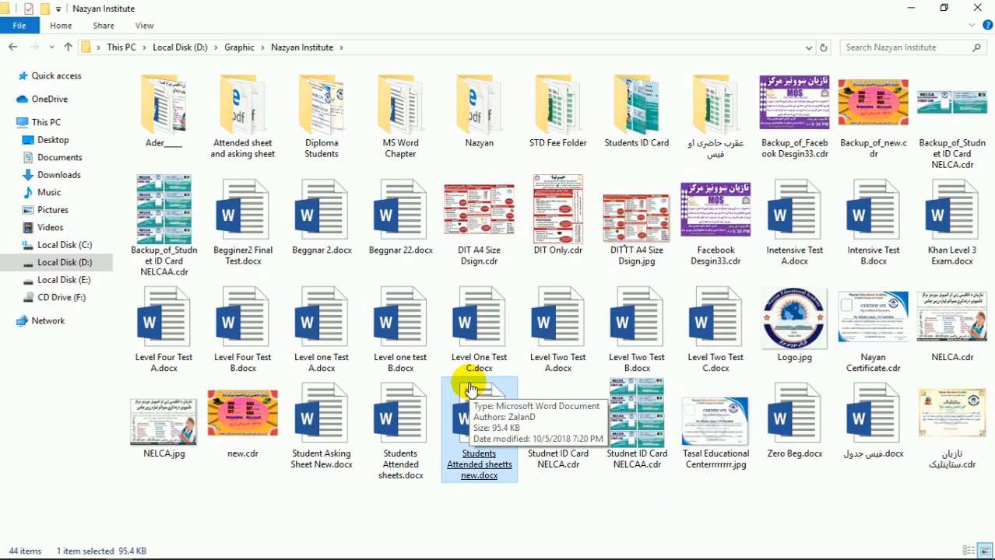
click(701, 218)
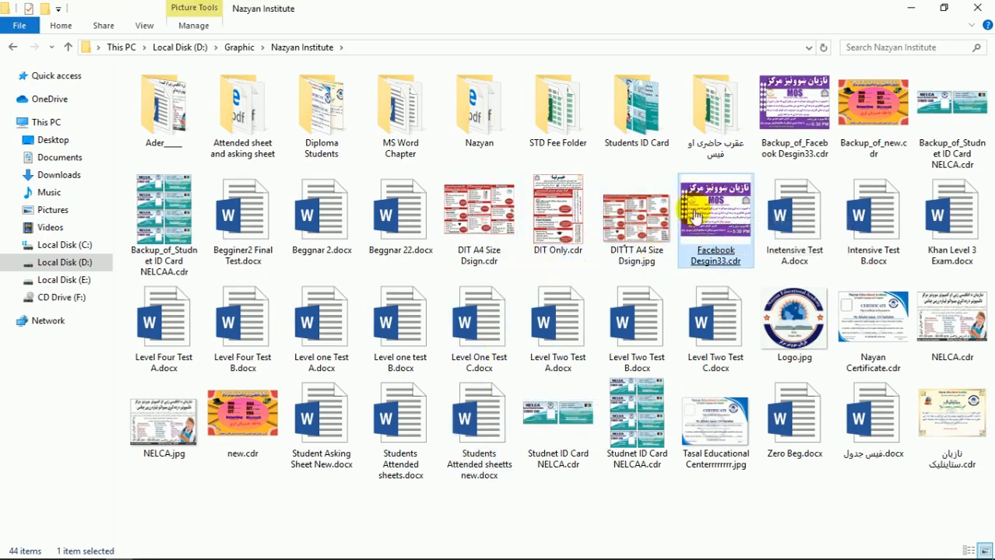
click(701, 320)
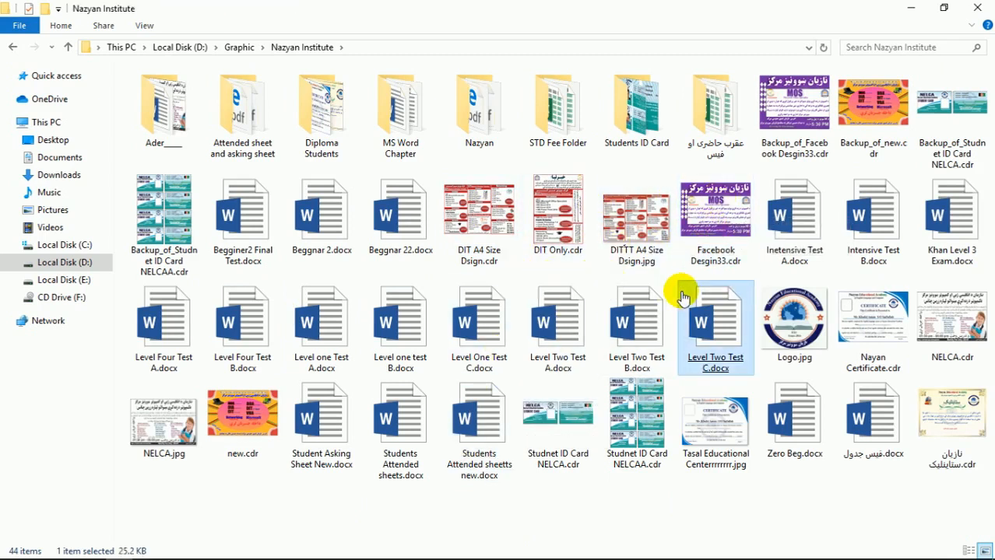
click(790, 132)
click(589, 441)
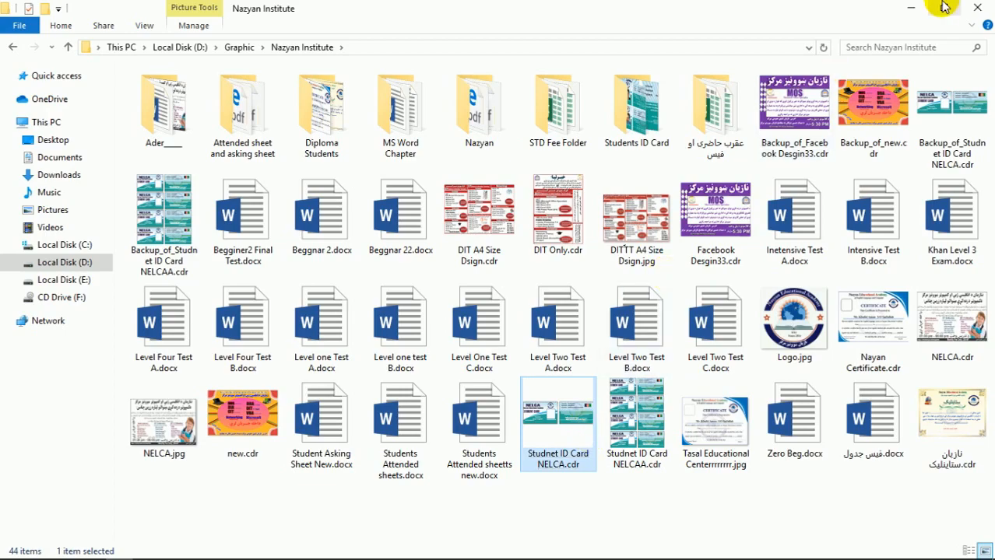
click(979, 8)
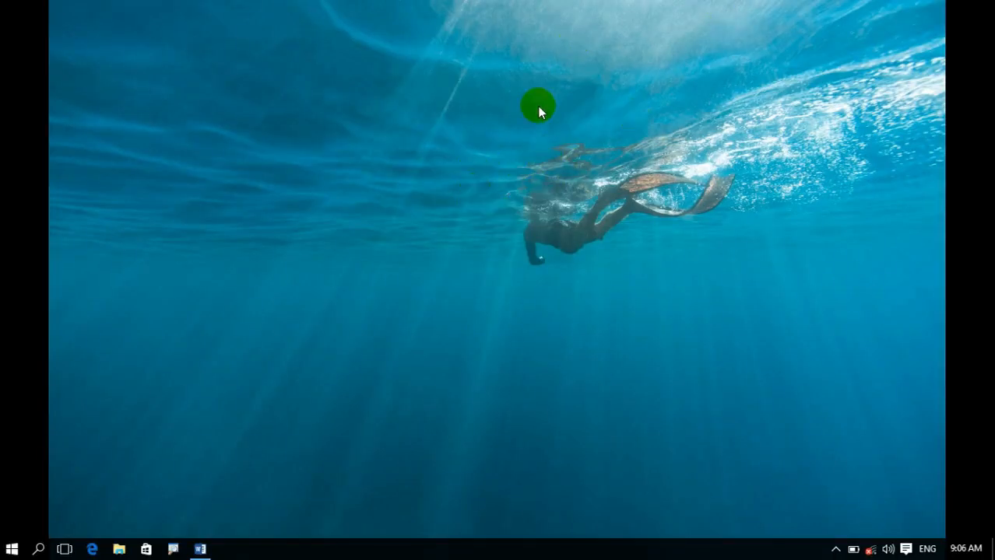
Open the desktop's personalization settings at the background options.
right_click(404, 334)
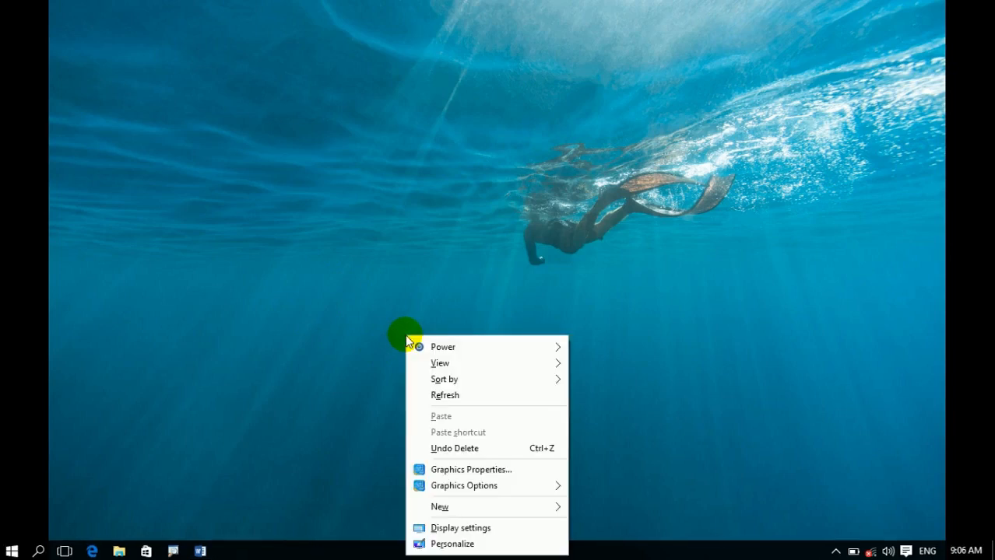
click(323, 362)
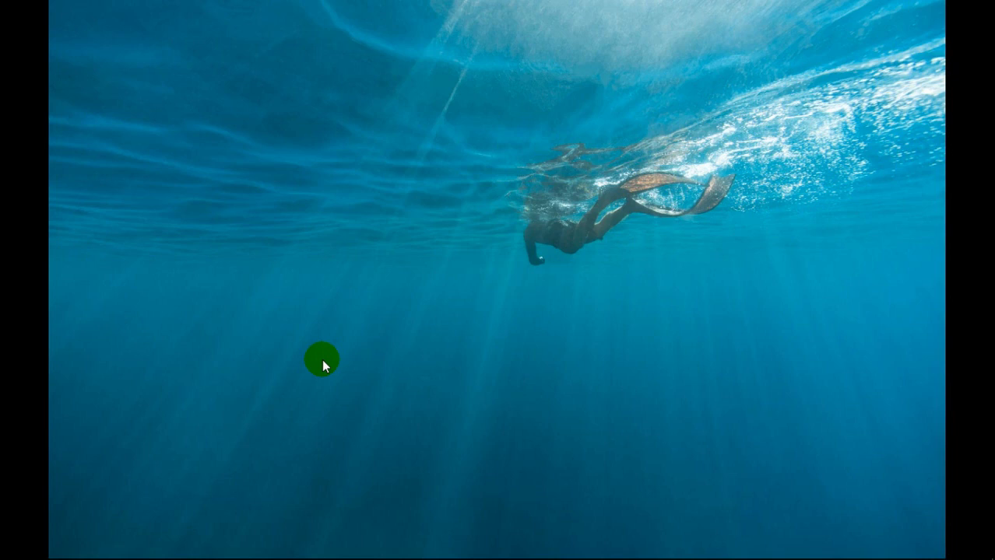
right_click(474, 381)
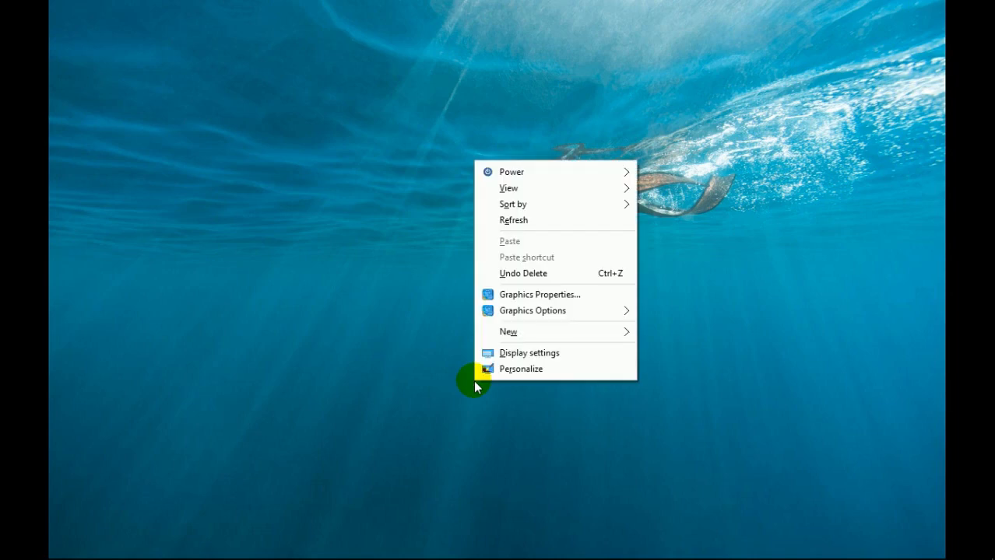
click(507, 374)
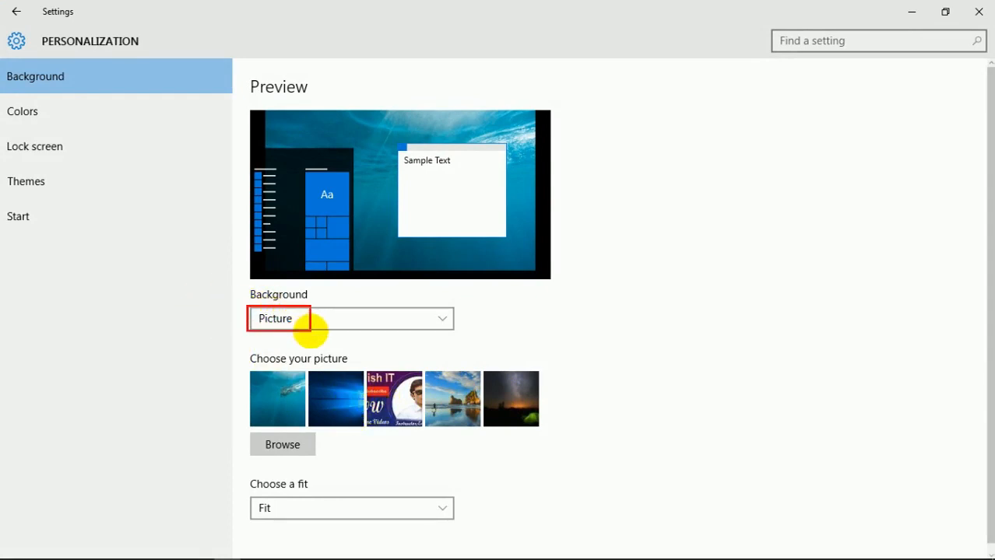
Browse to the Pictures folder, choose Danish.JPG as the desktop background, and close Settings to show the desktop.
click(285, 446)
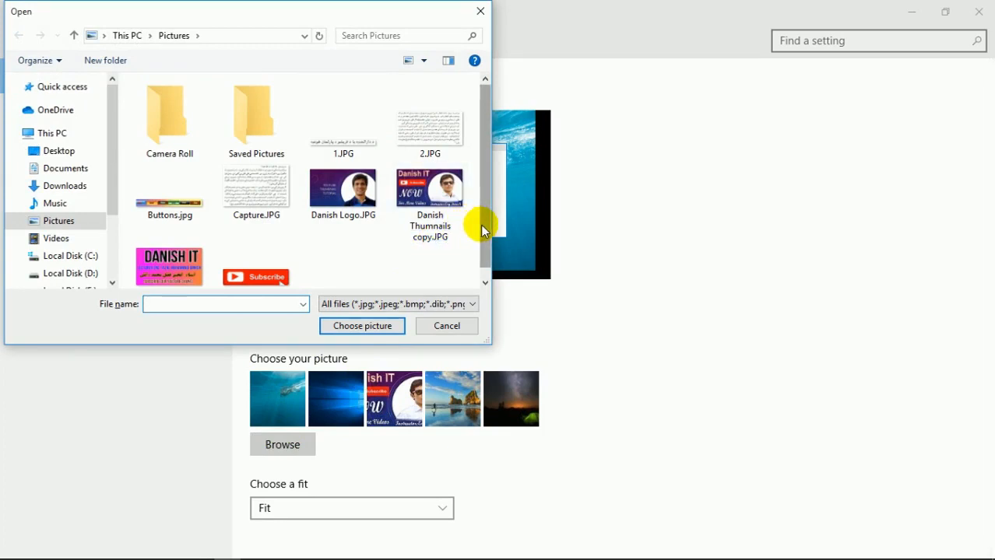
drag(482, 225, 482, 254)
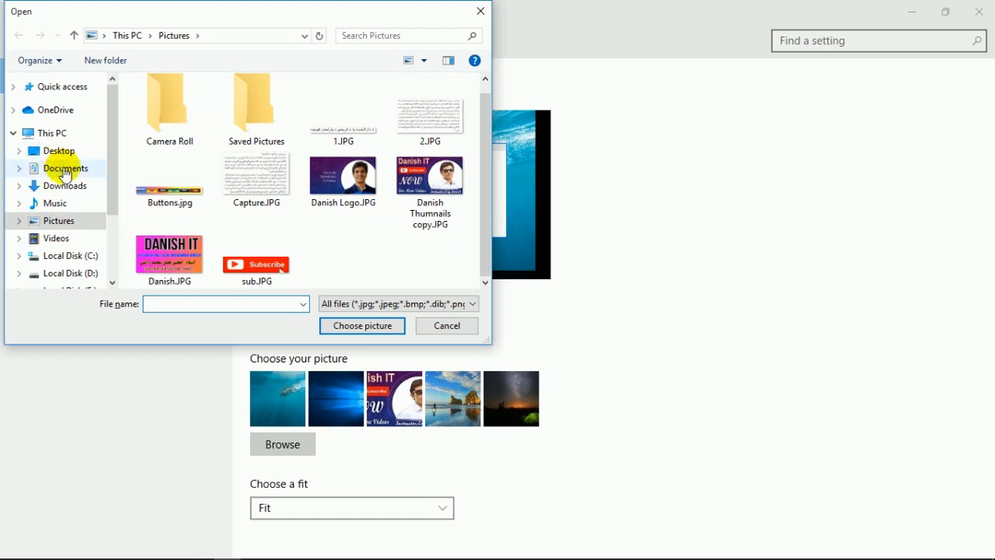
click(59, 224)
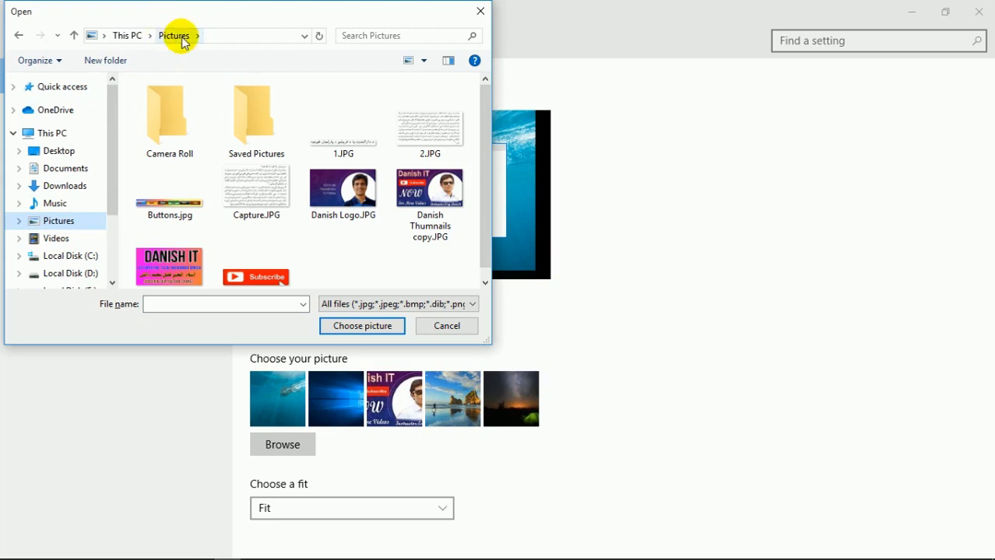
scroll(483, 148, down, 1)
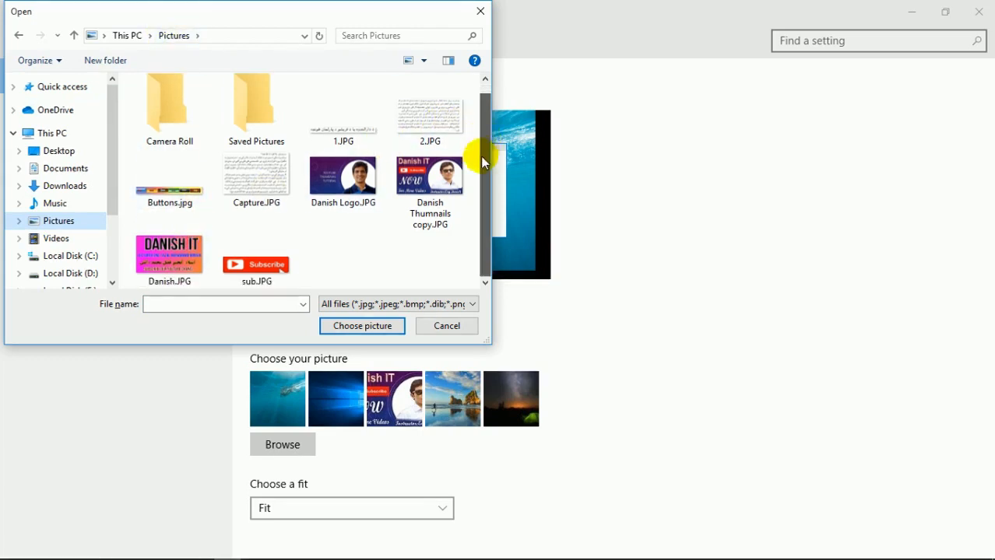
click(182, 257)
double_click(181, 257)
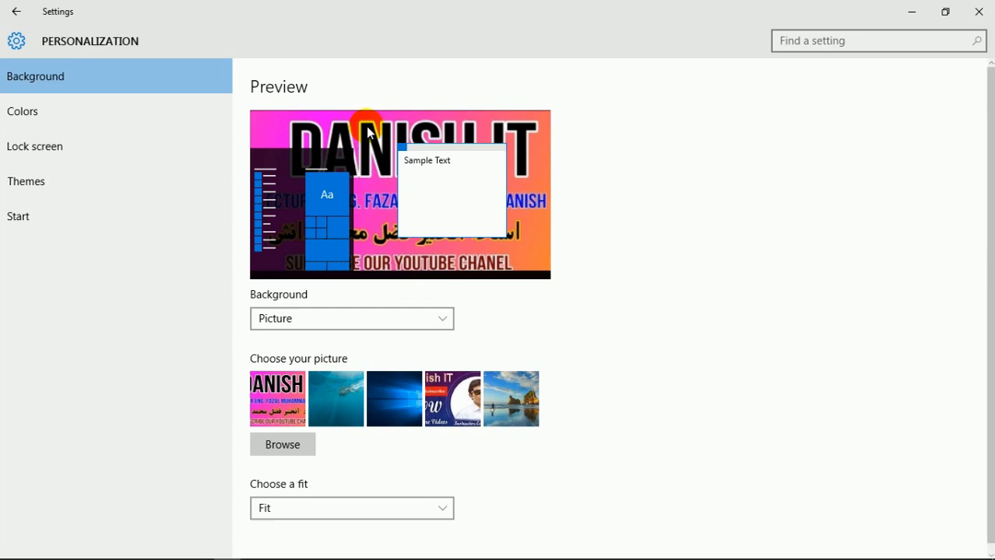
click(973, 10)
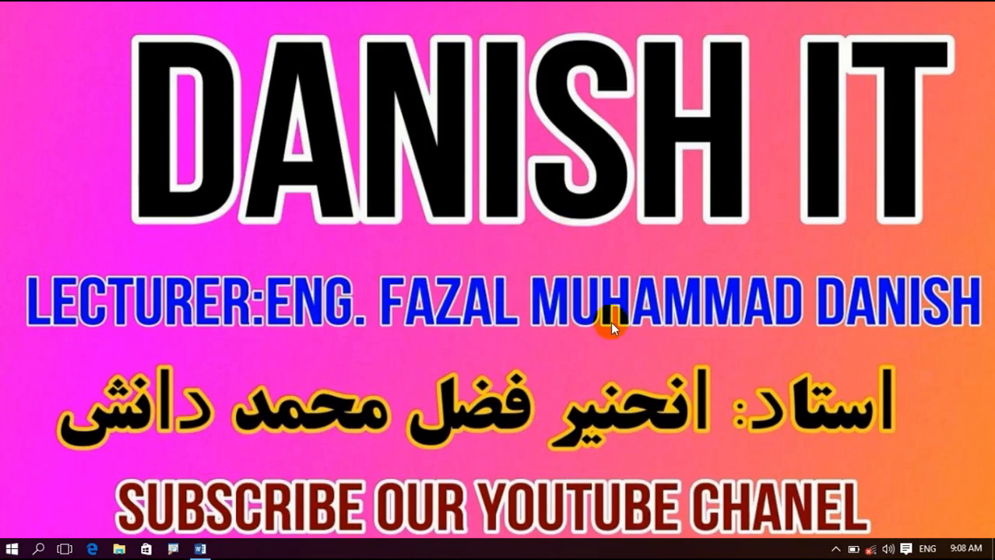
Reopen the desktop's personalization settings, look through the background picture files in the Pictures folder, and close the file browser without choosing one.
right_click(541, 288)
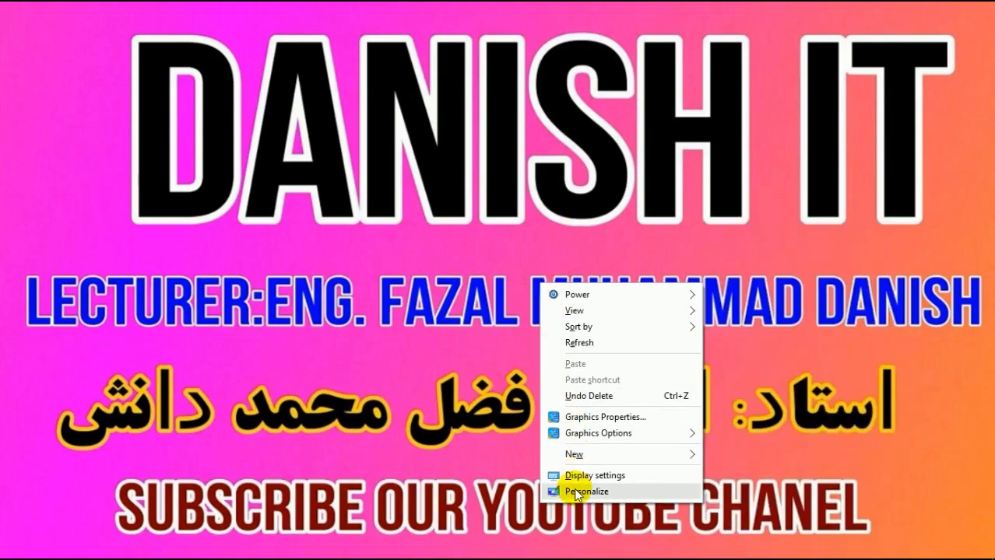
click(576, 492)
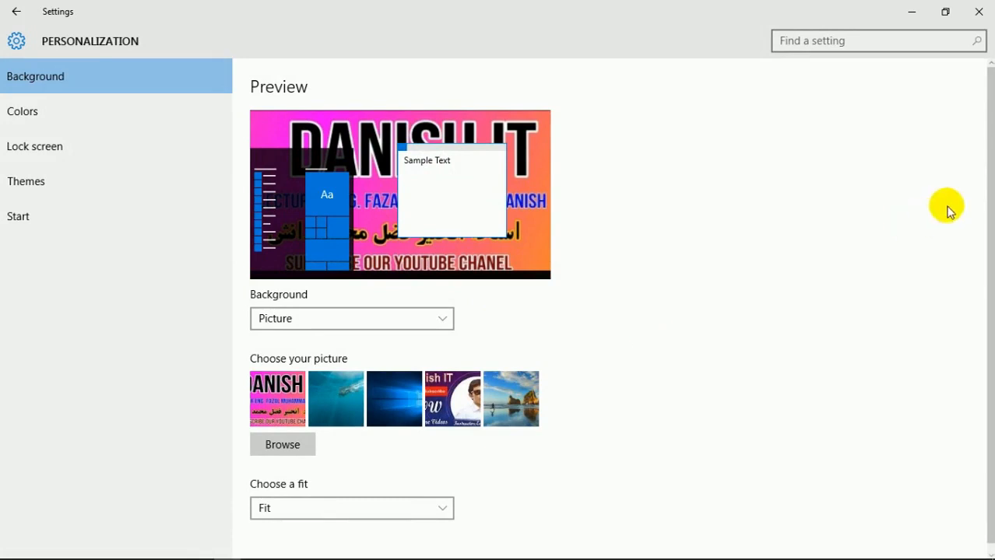
drag(989, 178, 991, 197)
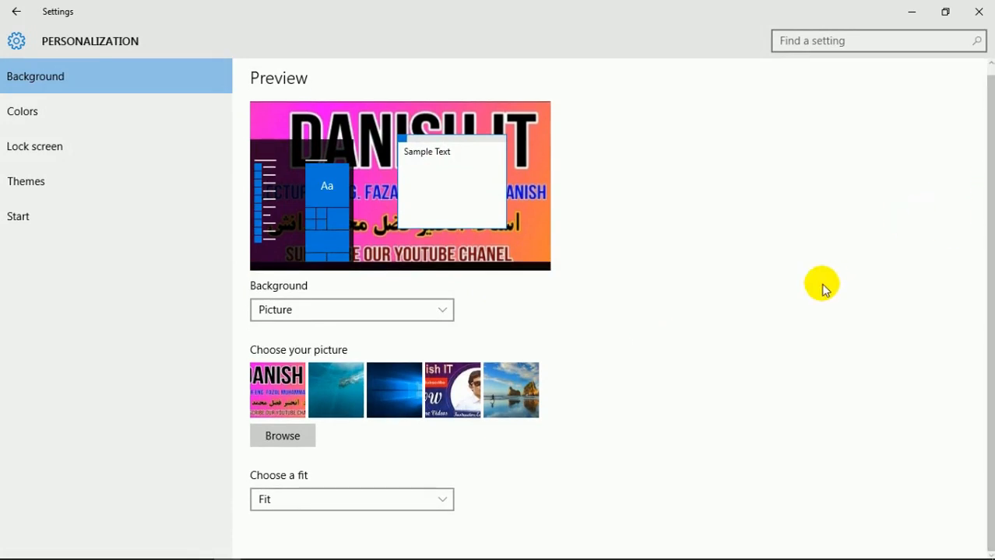
click(263, 437)
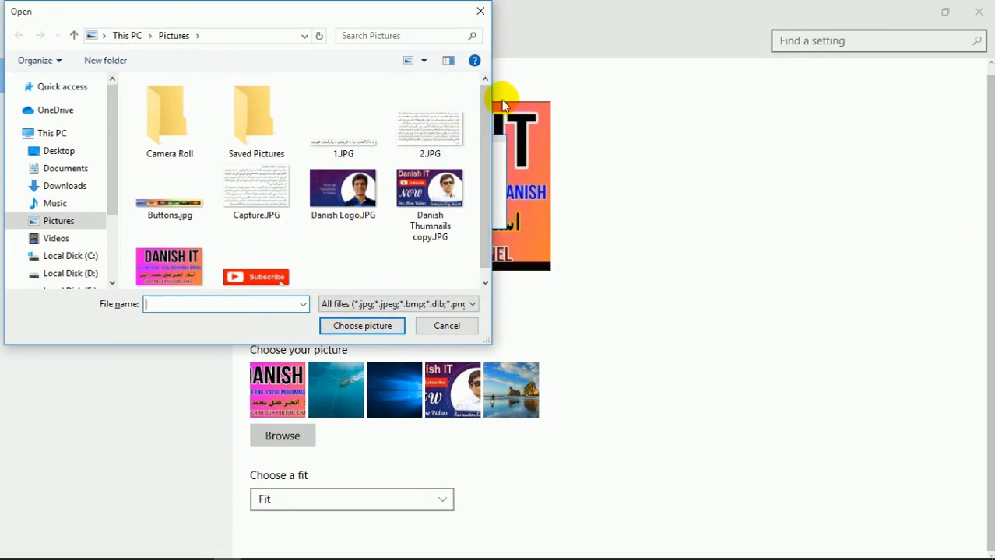
drag(484, 111, 489, 158)
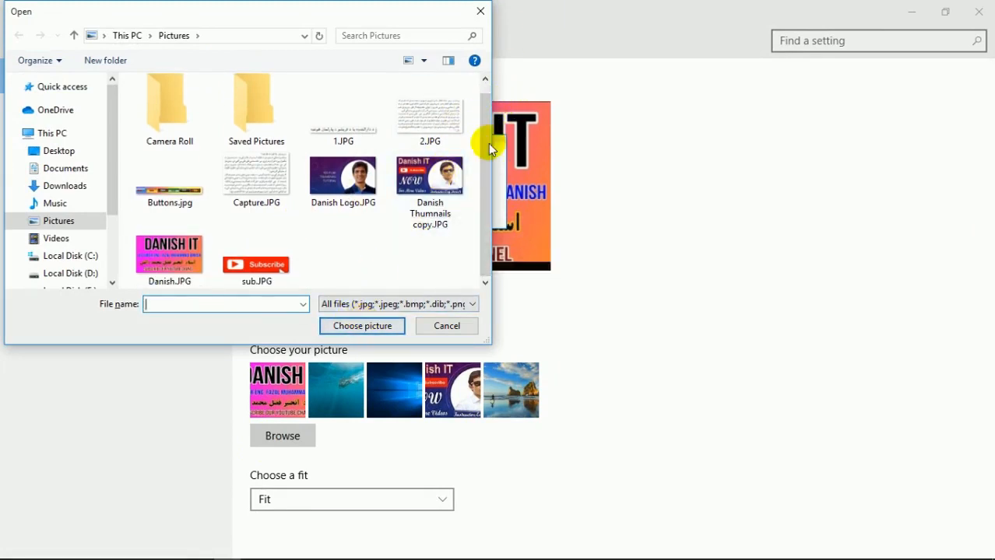
click(479, 10)
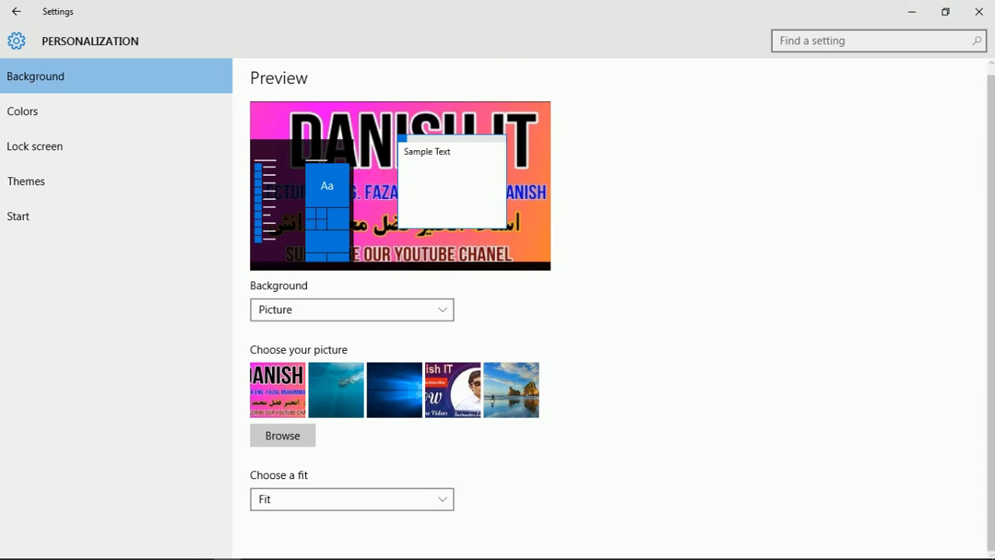
Show the desktop, examine the fit options for the background picture in the personalization settings, and minimize Settings.
click(978, 12)
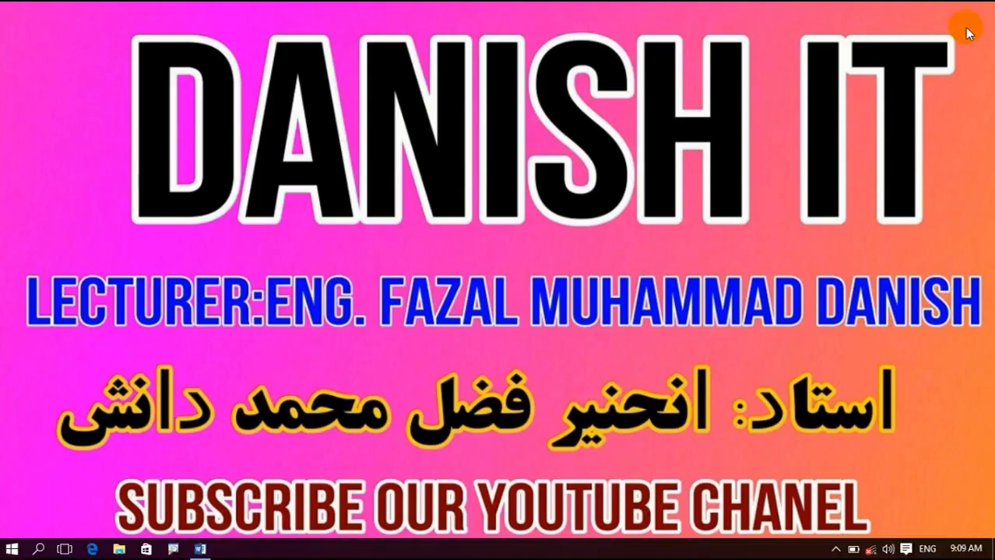
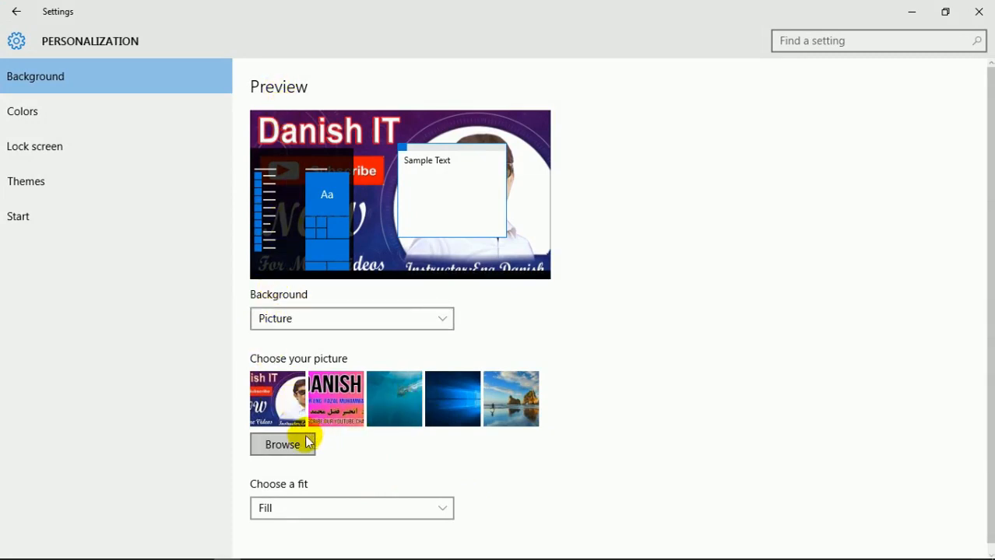
scroll(984, 186, down, 1)
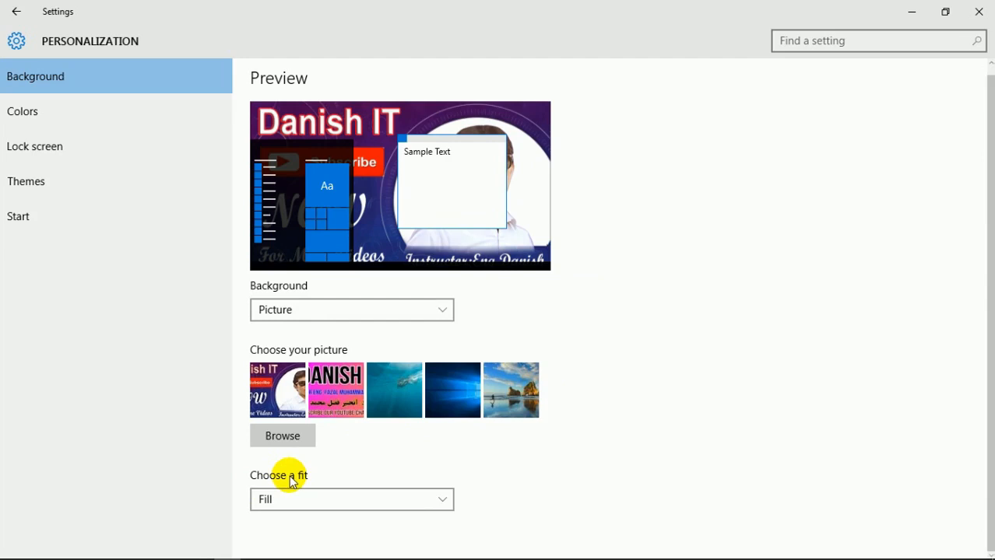
click(294, 498)
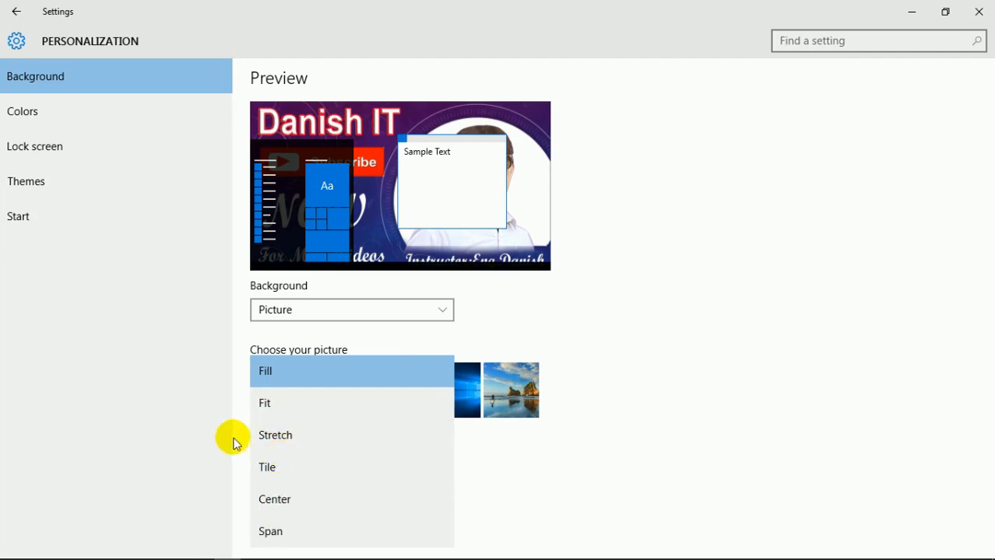
click(167, 378)
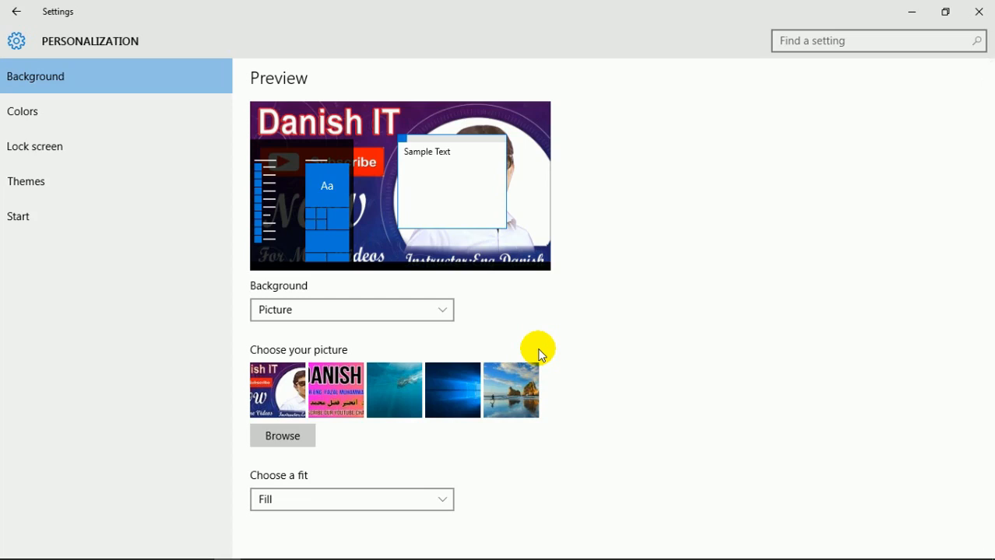
click(912, 13)
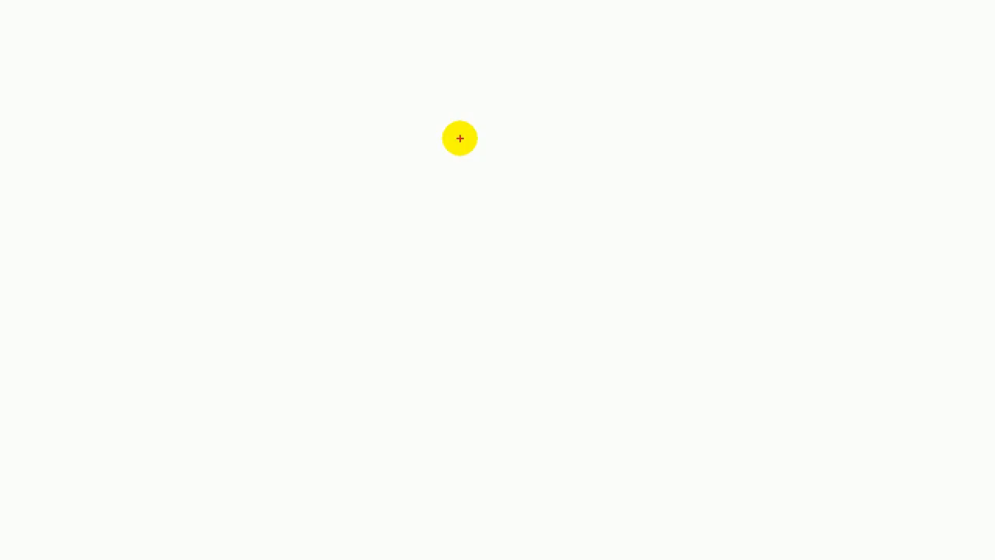
Sketch a red monitor with a stand on a blank screen, a smaller blue picture frame inside it, and blue marks in the gaps between them.
drag(287, 102, 669, 335)
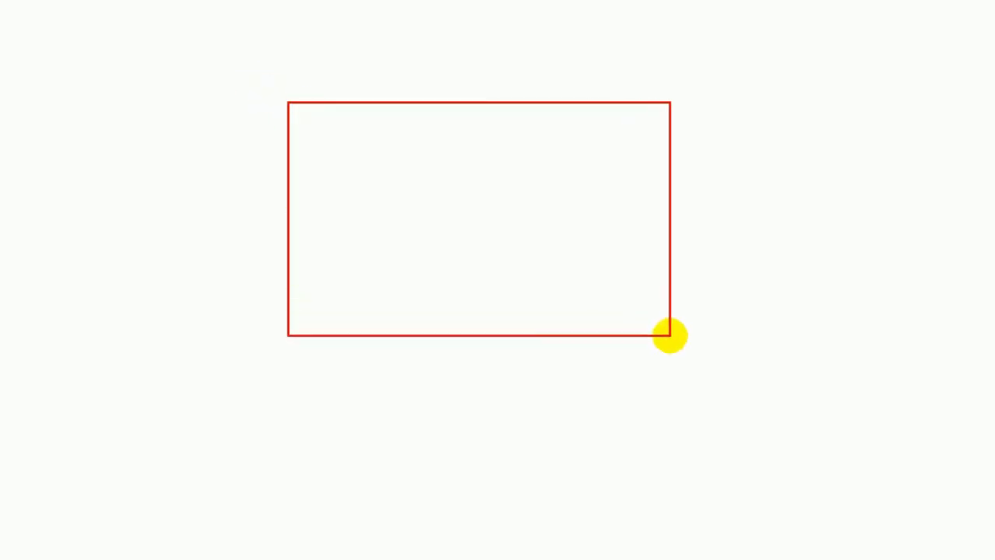
mouse_move(468, 342)
mouse_down()
mouse_move(467, 365)
mouse_move(501, 365)
mouse_up()
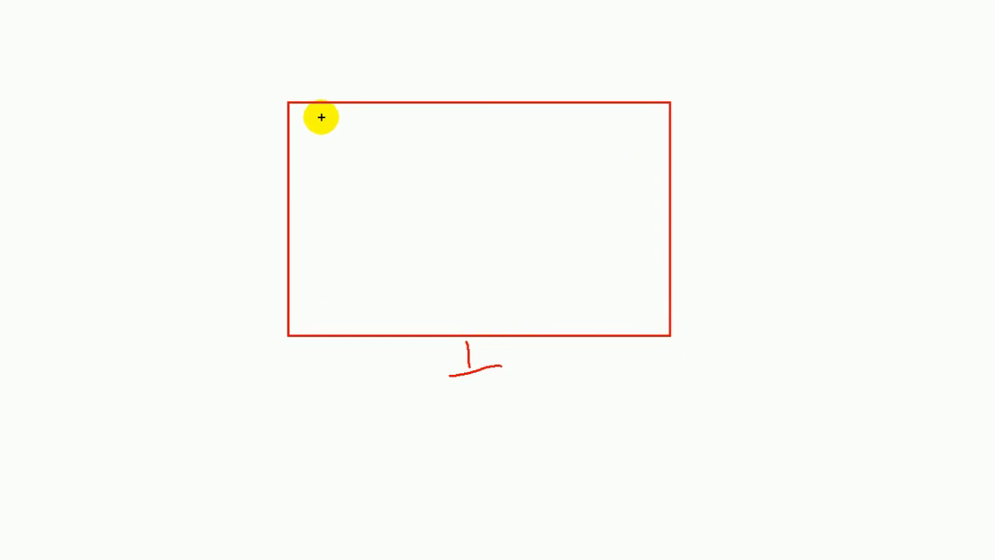
mouse_move(320, 116)
mouse_down()
mouse_move(542, 279)
mouse_move(602, 282)
mouse_move(618, 305)
mouse_up()
mouse_move(420, 180)
mouse_down()
mouse_move(412, 222)
mouse_move(429, 237)
mouse_move(465, 231)
mouse_up()
mouse_move(506, 234)
mouse_down()
mouse_move(506, 248)
mouse_move(537, 255)
mouse_up()
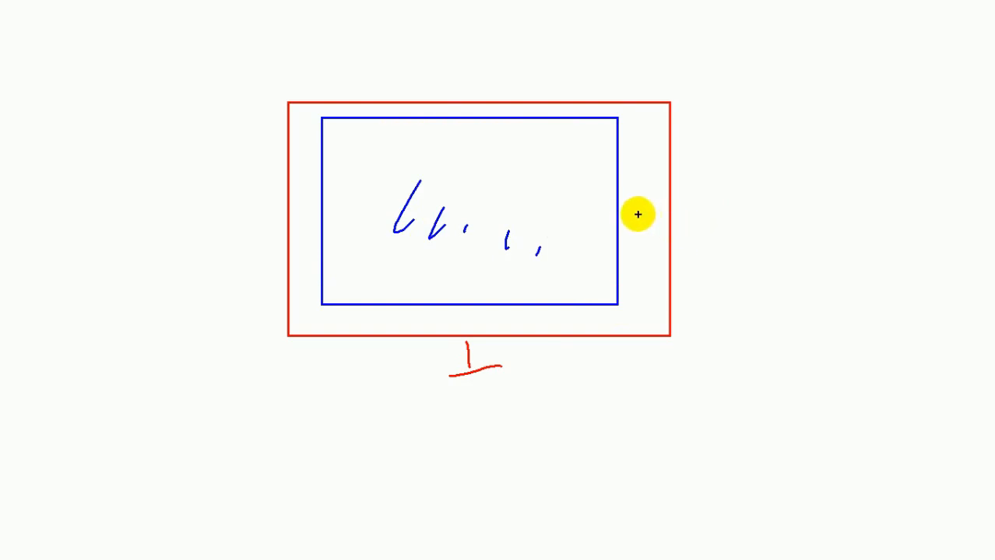
drag(637, 215, 682, 211)
drag(288, 204, 302, 208)
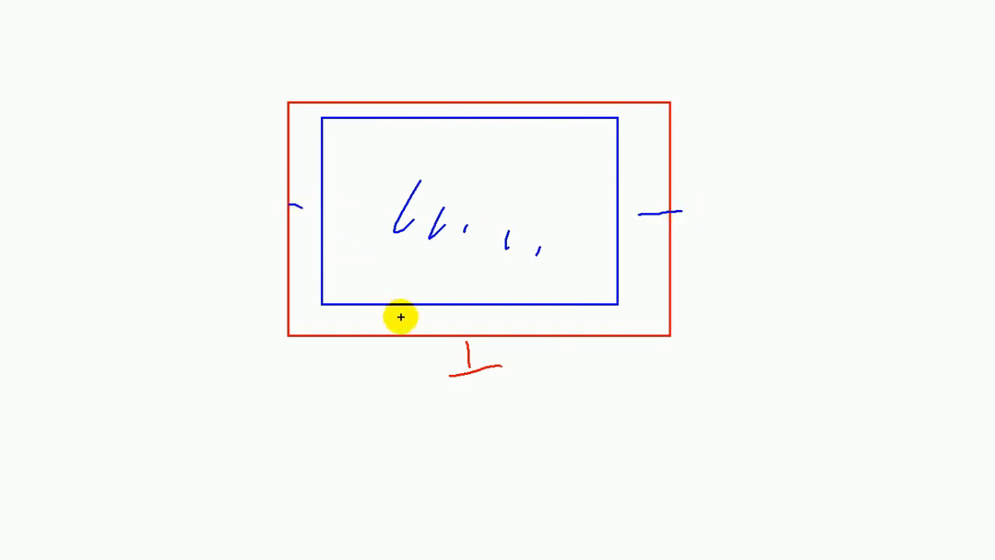
drag(414, 323, 414, 330)
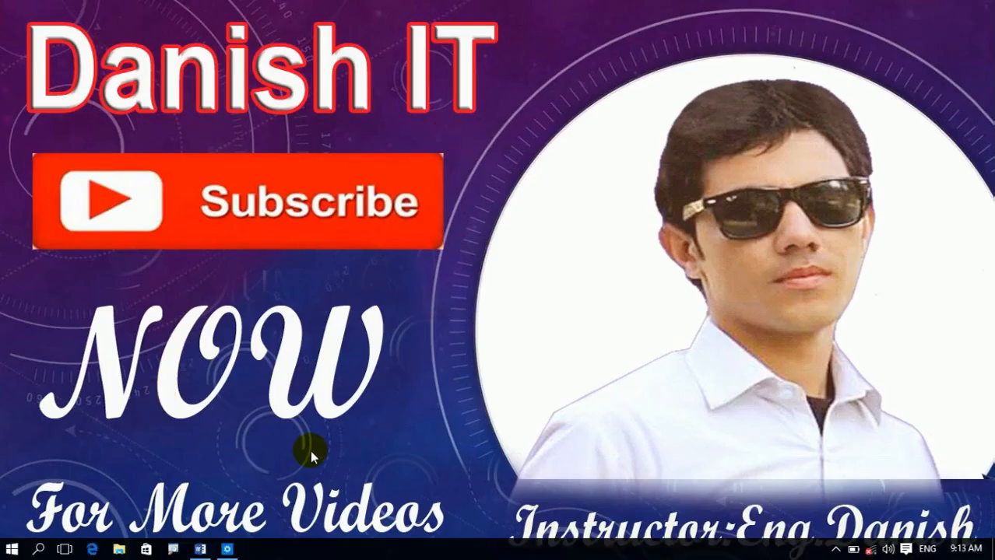
Bring Settings back and review the picture fit options without choosing a different one.
click(227, 549)
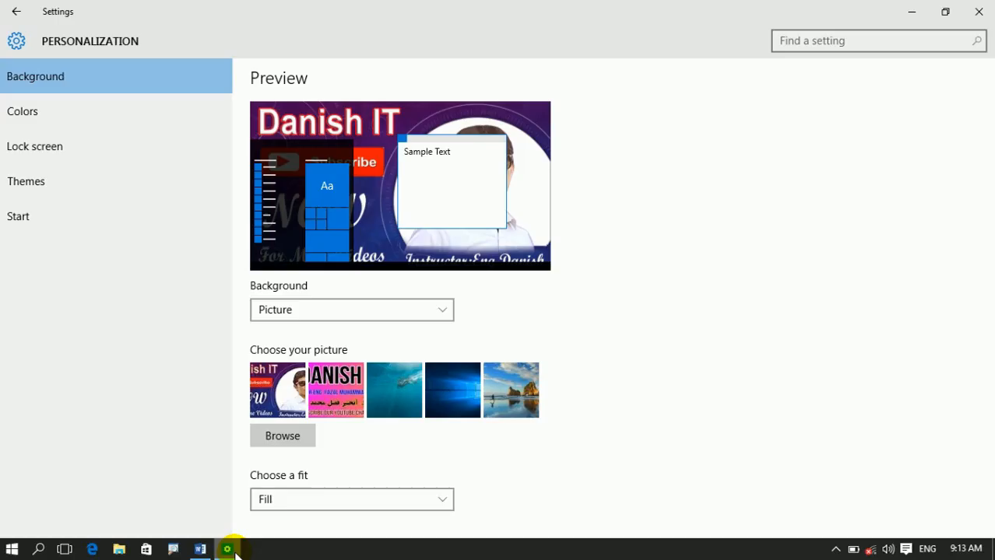
click(315, 497)
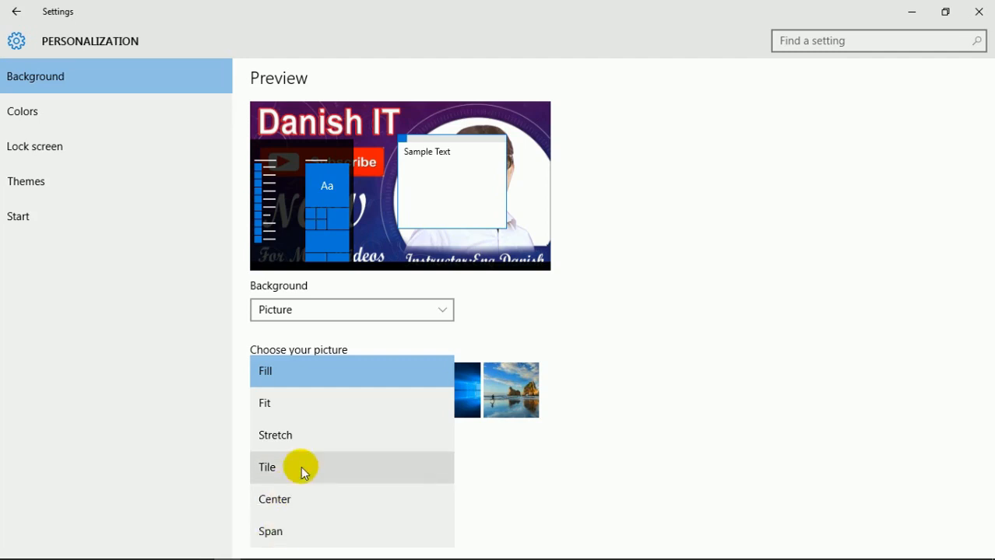
click(687, 331)
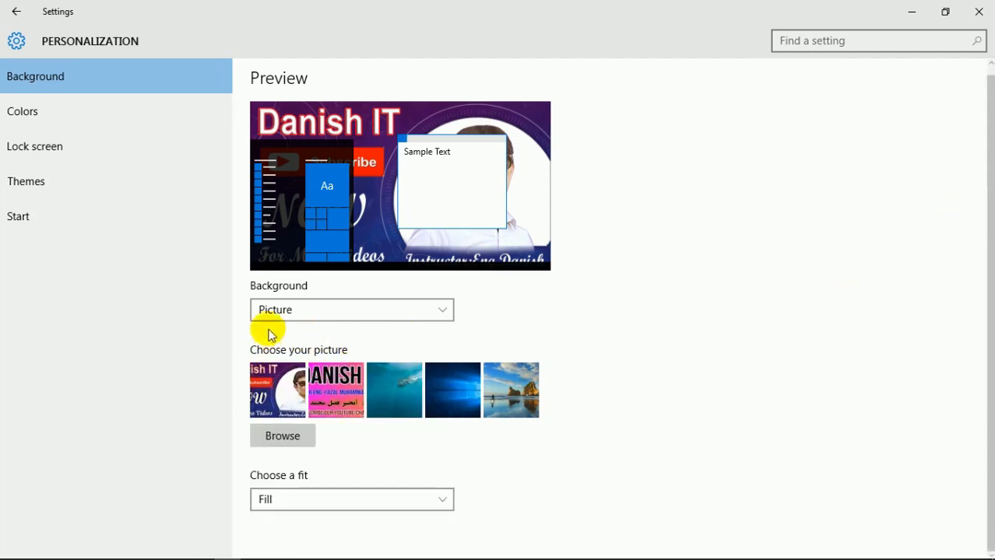
Switch the desktop background type to Solid color and minimize Settings to show the desktop.
click(307, 312)
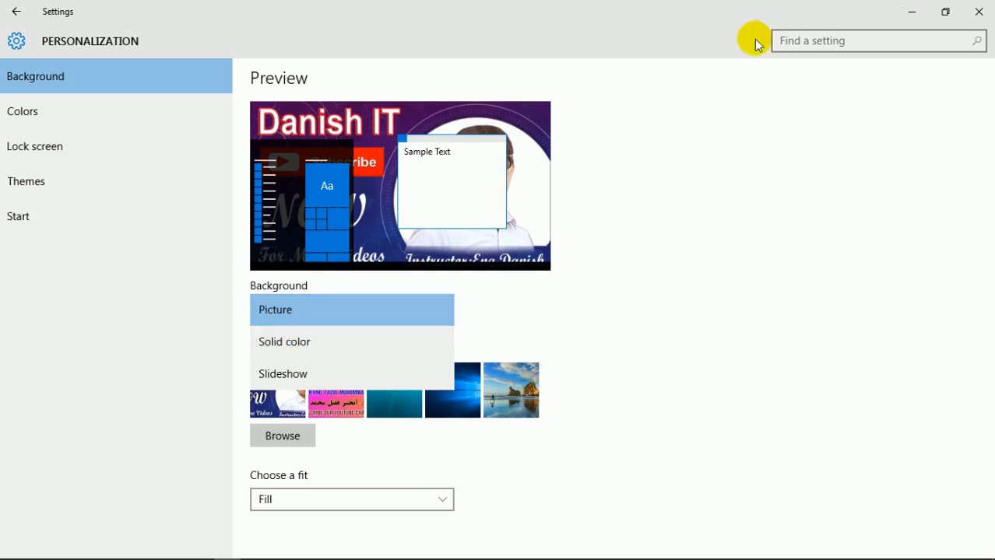
click(912, 12)
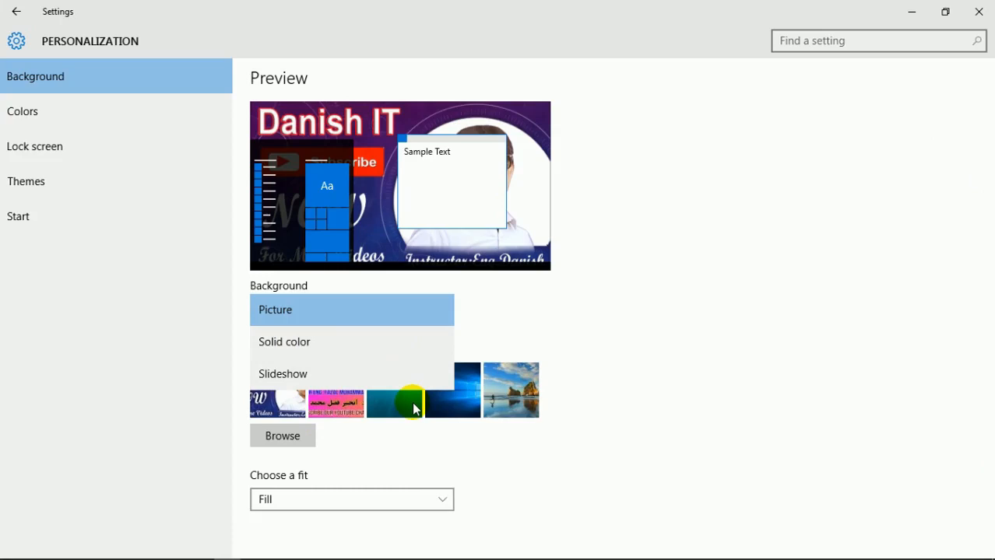
click(316, 352)
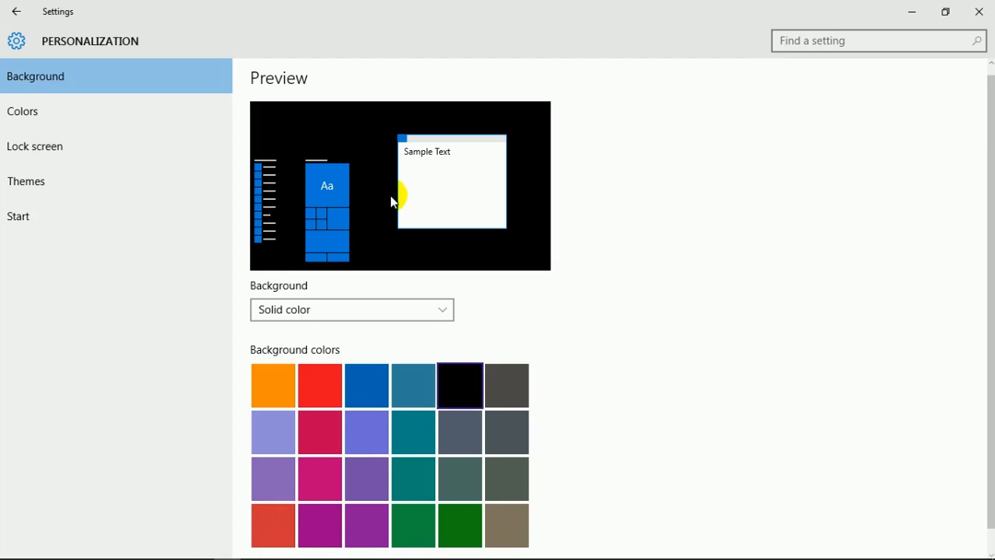
click(911, 11)
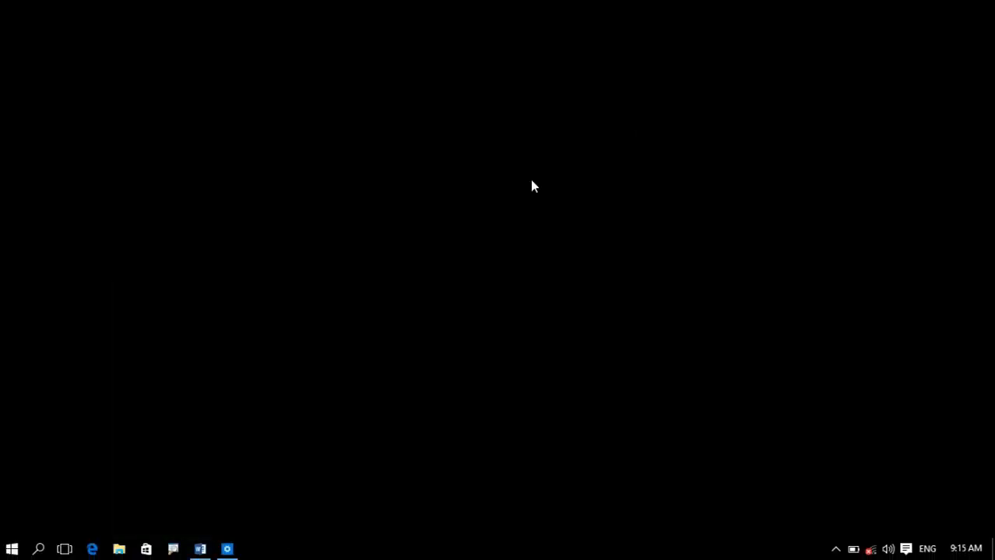
Reopen Settings, try green and then blue as the solid background color, and minimize Settings to show the desktop.
click(227, 549)
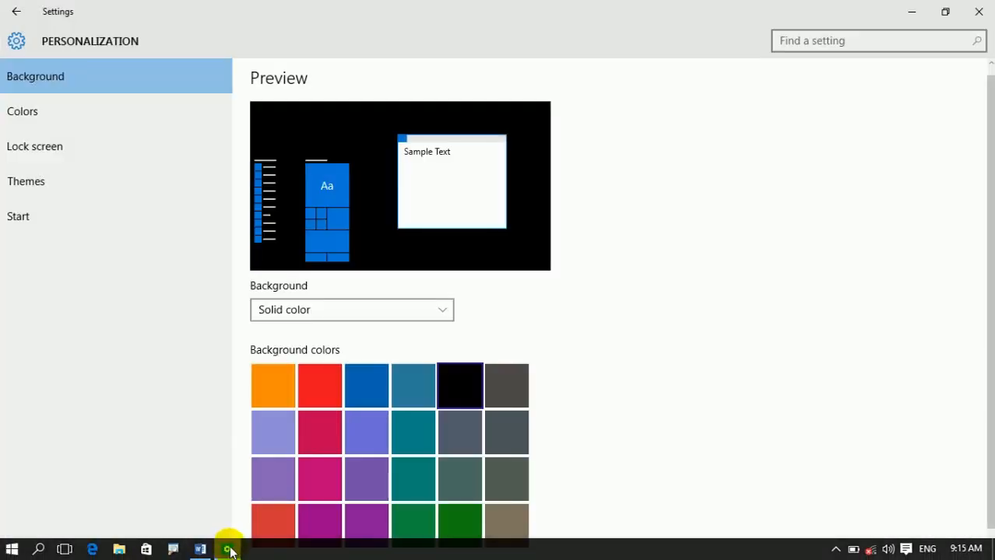
click(448, 524)
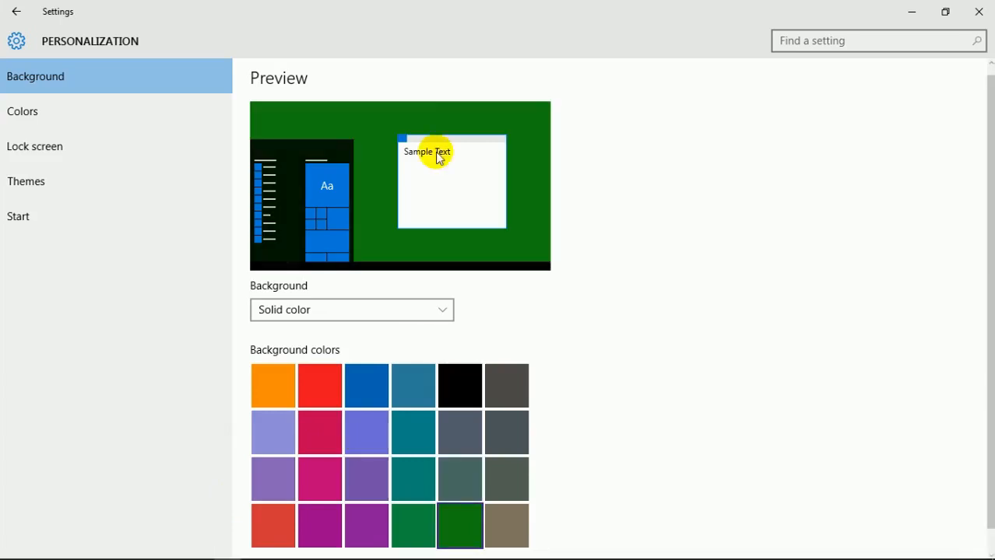
click(371, 390)
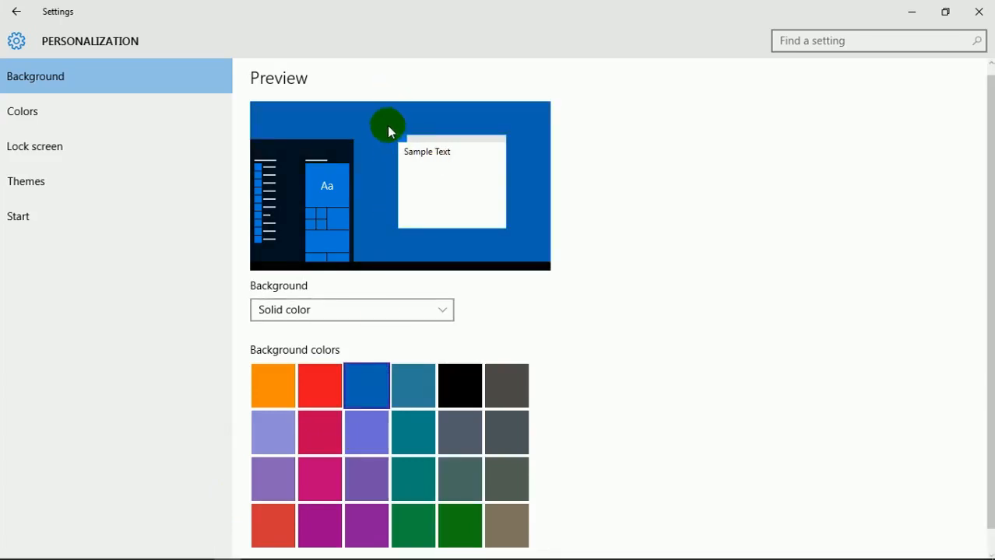
click(915, 11)
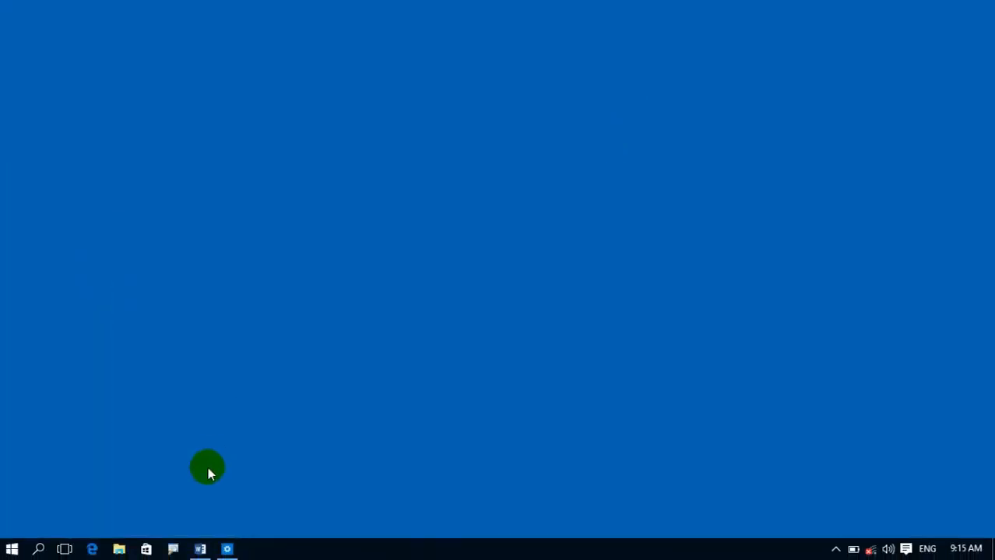
Reopen Settings, set the background type back to Picture, and display the list of background types.
click(227, 550)
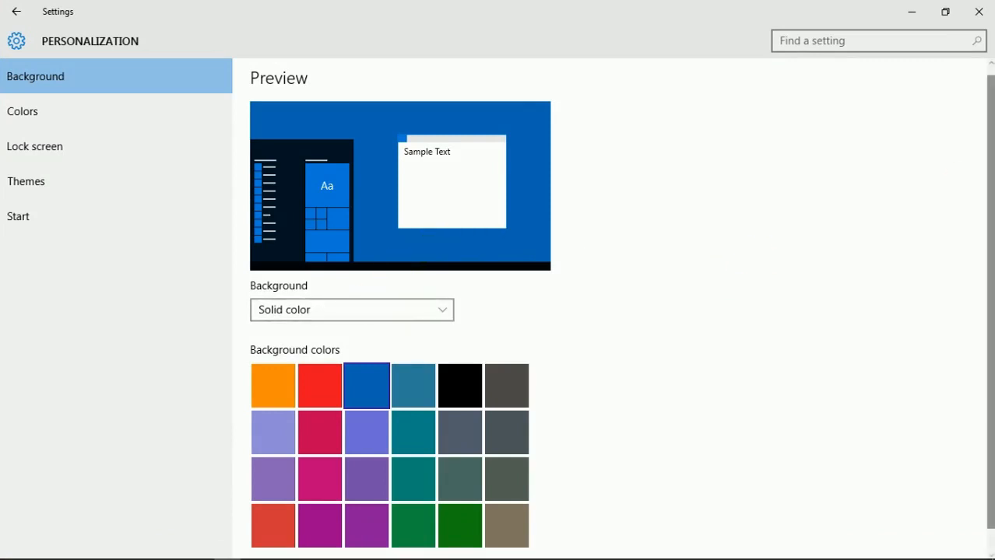
scroll(623, 312, down, 1)
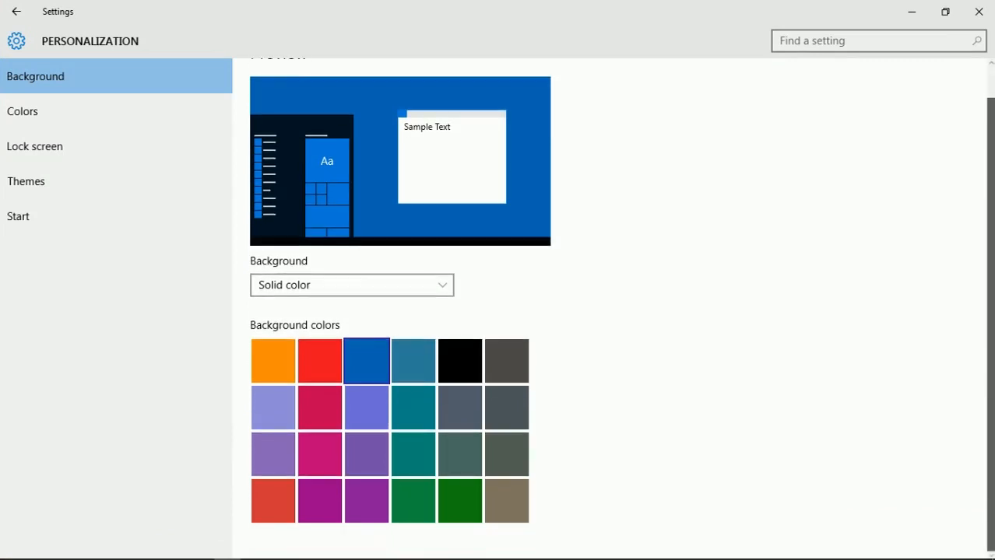
click(404, 292)
click(310, 254)
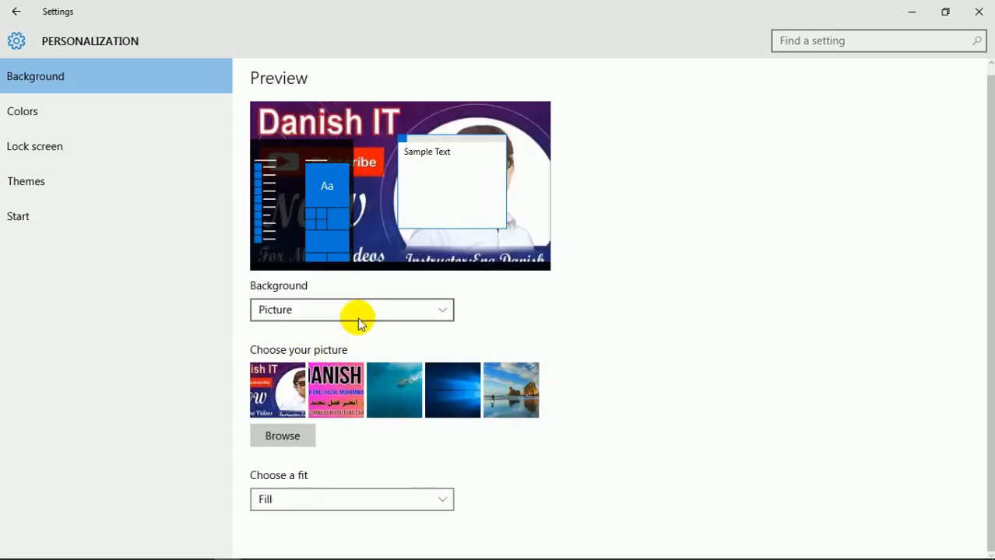
click(355, 315)
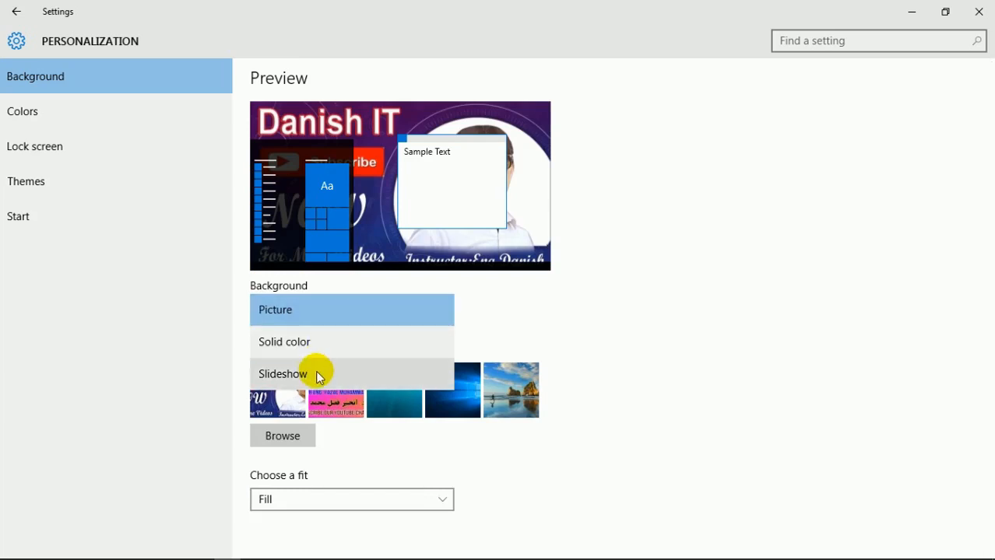
Switch to the Word notes and add the line "What is slide show?" below the numbered list, followed by a new line.
click(201, 549)
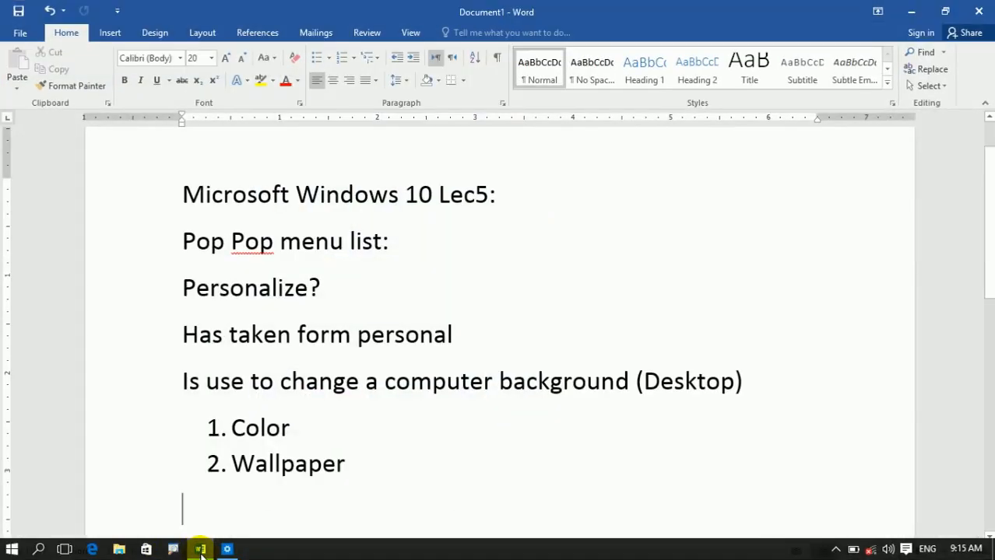
text(Wha ti s)
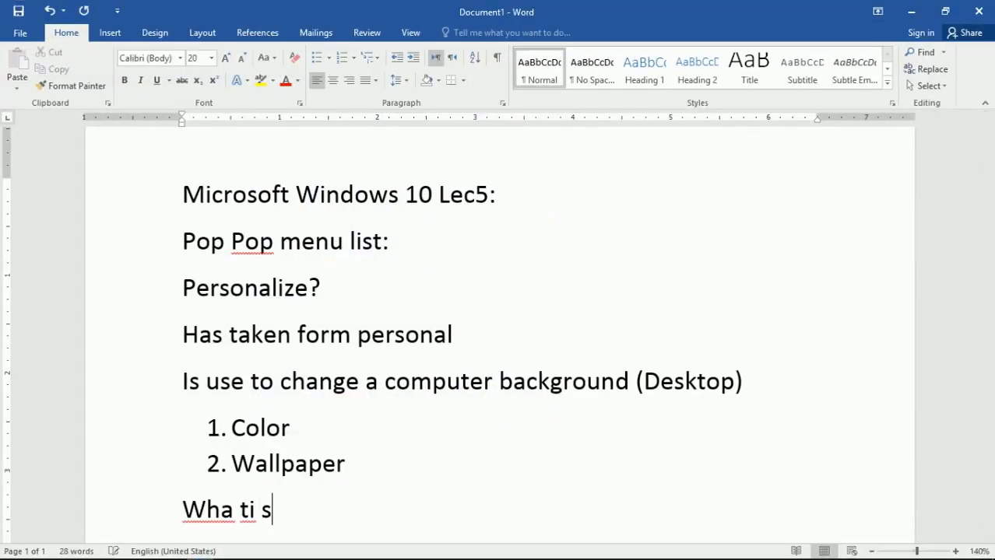
key(BackSpace)
key(BackSpace)
key(BackSpace)
key(BackSpace)
key(BackSpace)
text(t )
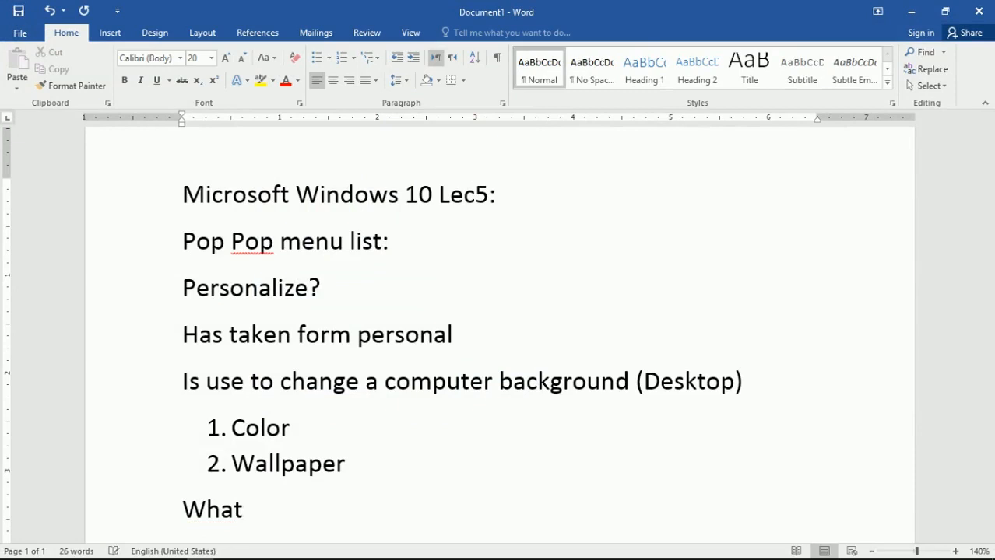
text(s li)
key(BackSpace)
key(BackSpace)
key(BackSpace)
key(BackSpace)
key(BackSpace)
text(is)
key(BackSpace)
key(BackSpace)
key(BackSpace)
text(is slide s)
key(BackSpace)
key(BackSpace)
text(slide shwoh)
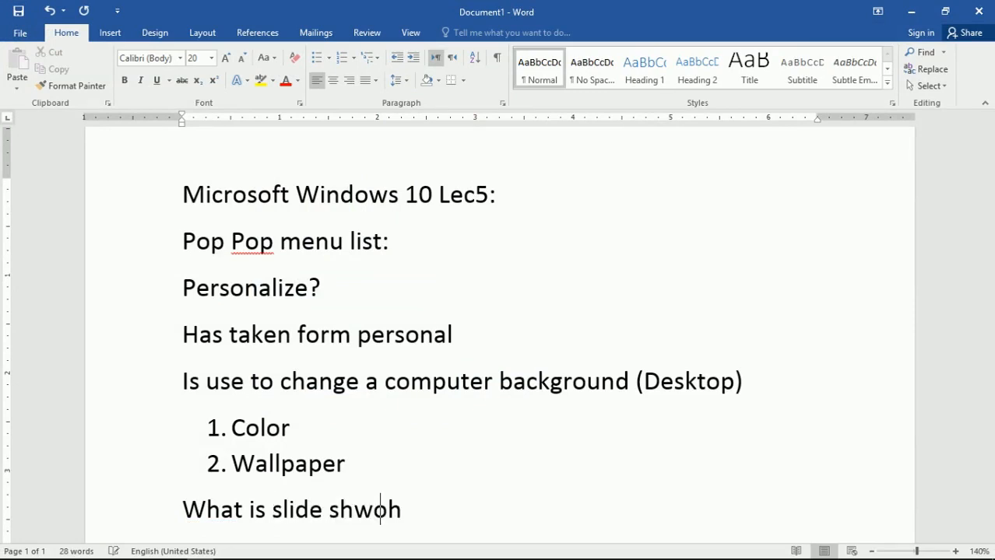
key(BackSpace)
key(BackSpace)
key(BackSpace)
text(ow?)
key(Return)
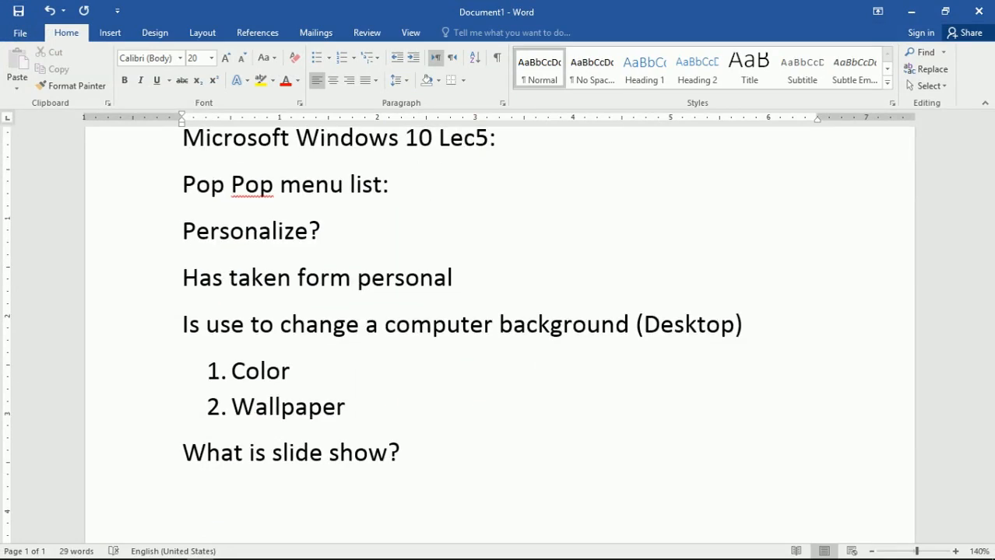
Begin the answer below the slide show question with the text "If you want to change a".
text(If your)
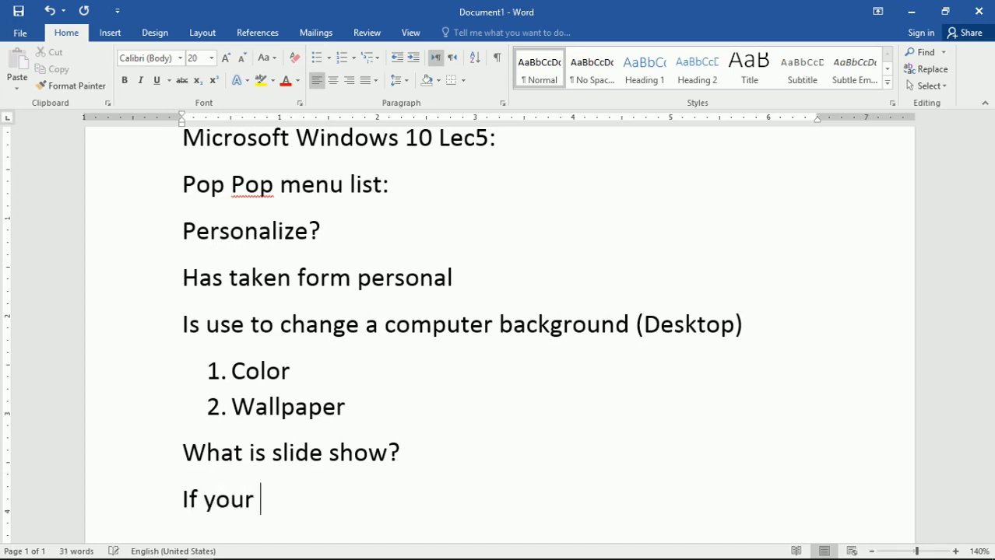
key(BackSpace)
key(BackSpace)
key(BackSpace)
text(u want ot)
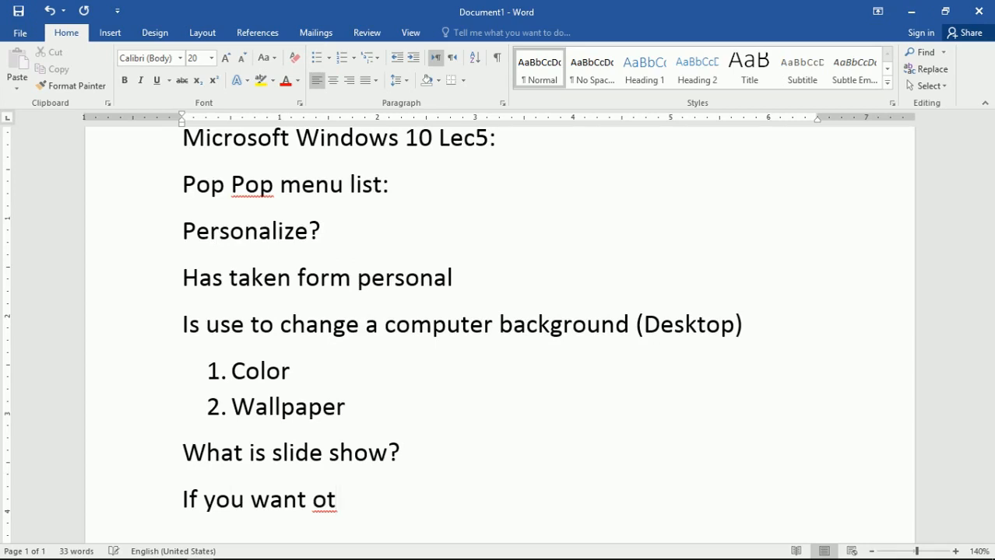
key(BackSpace)
key(BackSpace)
key(BackSpace)
text(to change a )
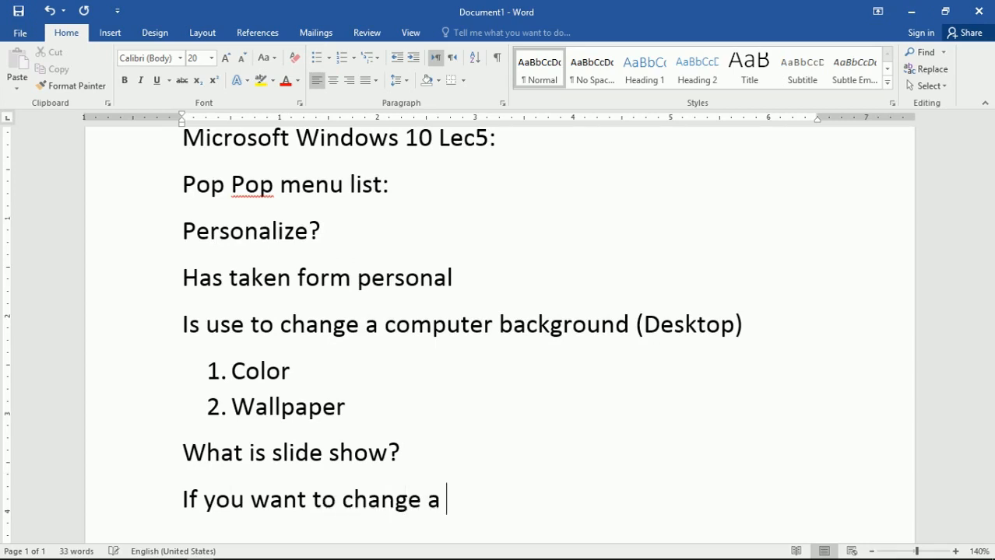
Continue the answer sentence with "computer desktop backgournd", fixing the mistyped letters in "computer" and "desktop".
text(compter)
key(BackSpace)
key(BackSpace)
key(BackSpace)
key(BackSpace)
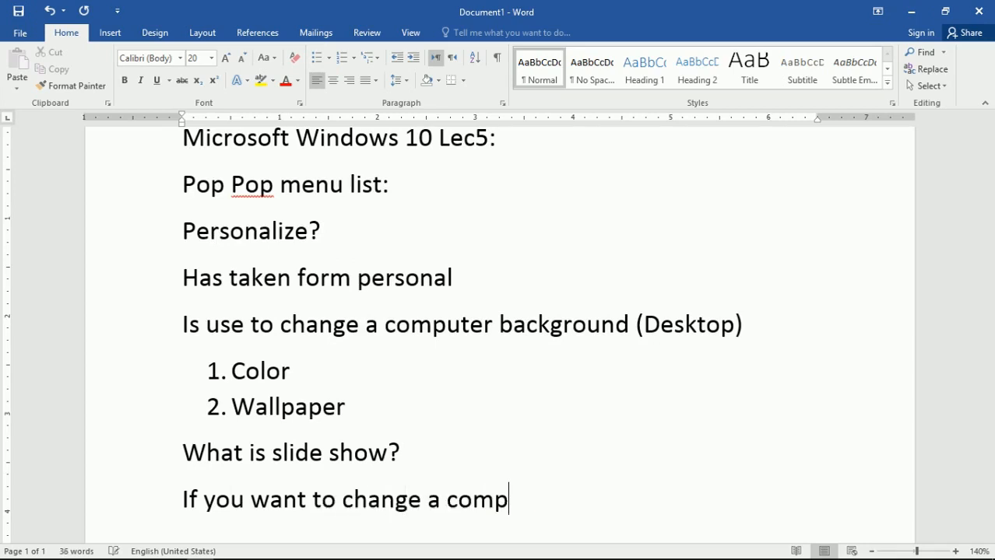
text(iuter)
key(BackSpace)
key(BackSpace)
key(BackSpace)
key(BackSpace)
key(BackSpace)
text(uter desktiop)
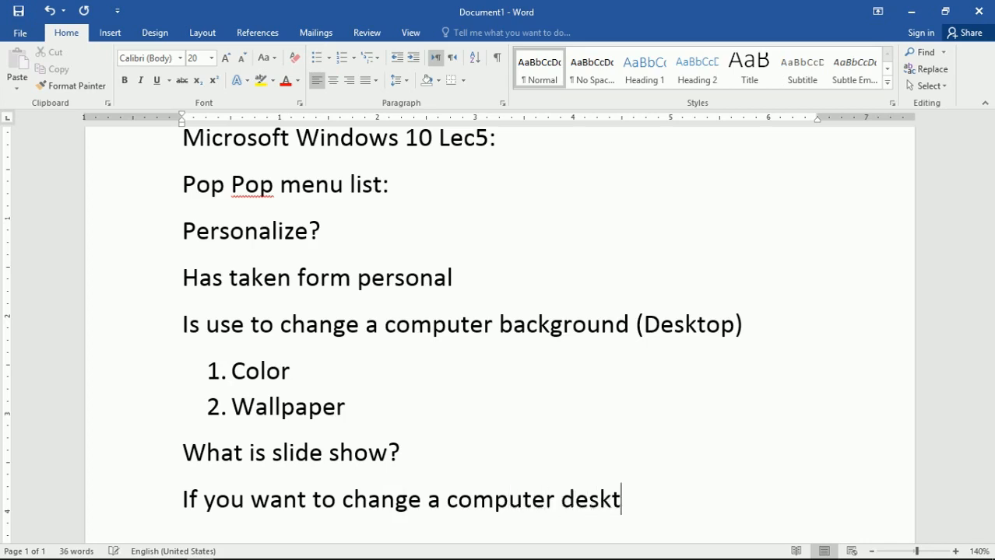
key(BackSpace)
key(BackSpace)
key(BackSpace)
key(BackSpace)
key(BackSpace)
key(BackSpace)
text(ktop bakc)
key(BackSpace)
key(BackSpace)
text(chan)
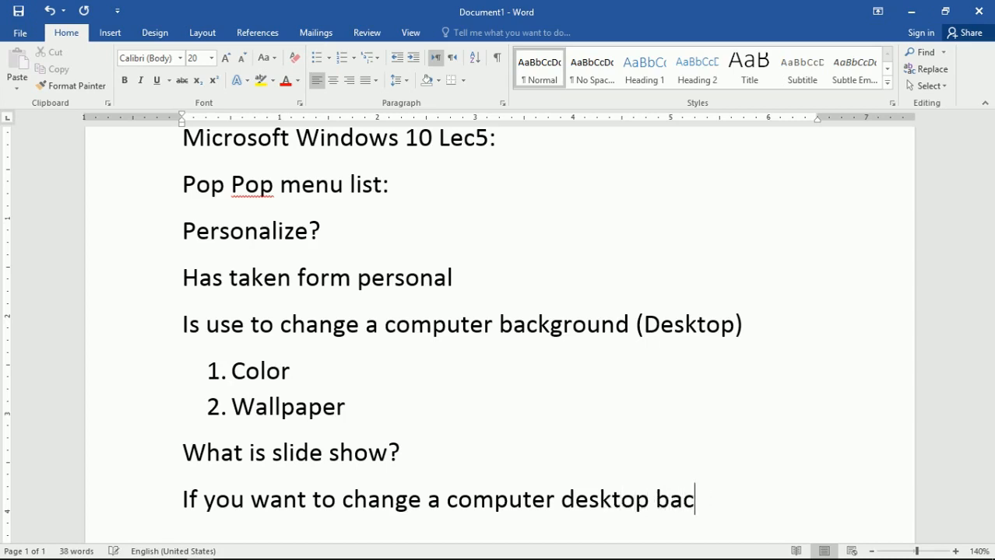
text(g)
key(BackSpace)
text(kgournd)
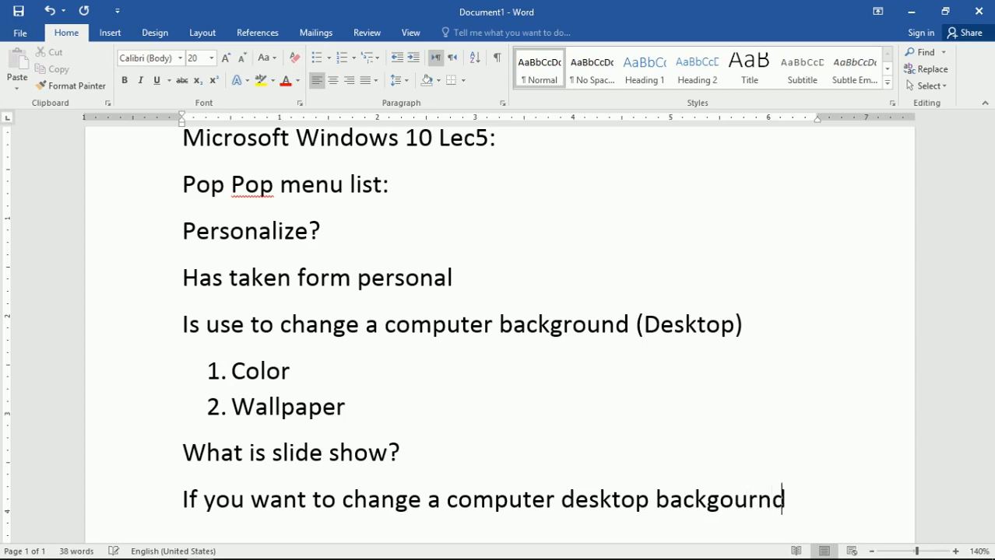
Finish the answer sentence with the words "iamges automatically".
text( iamgge)
key(BackSpace)
key(BackSpace)
text(e)
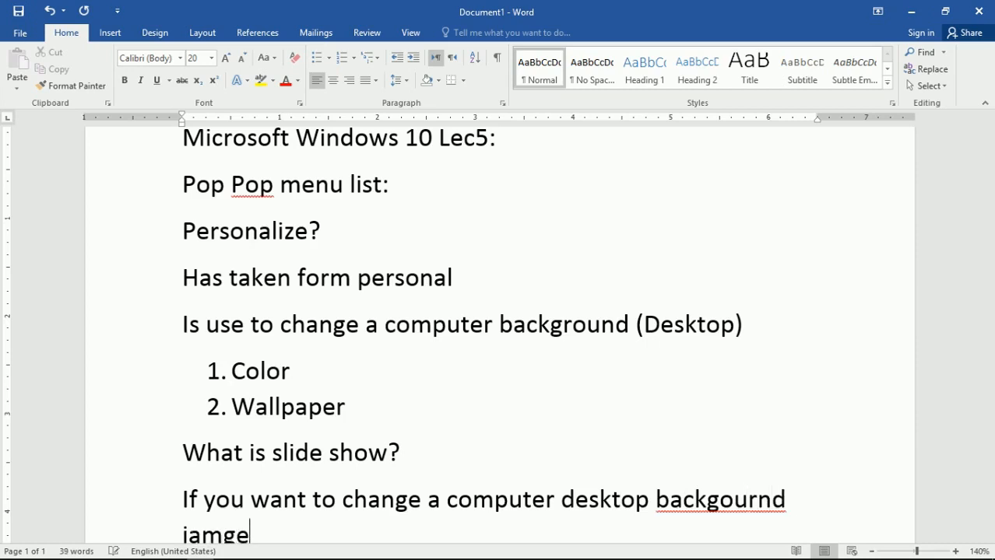
text(s automatii)
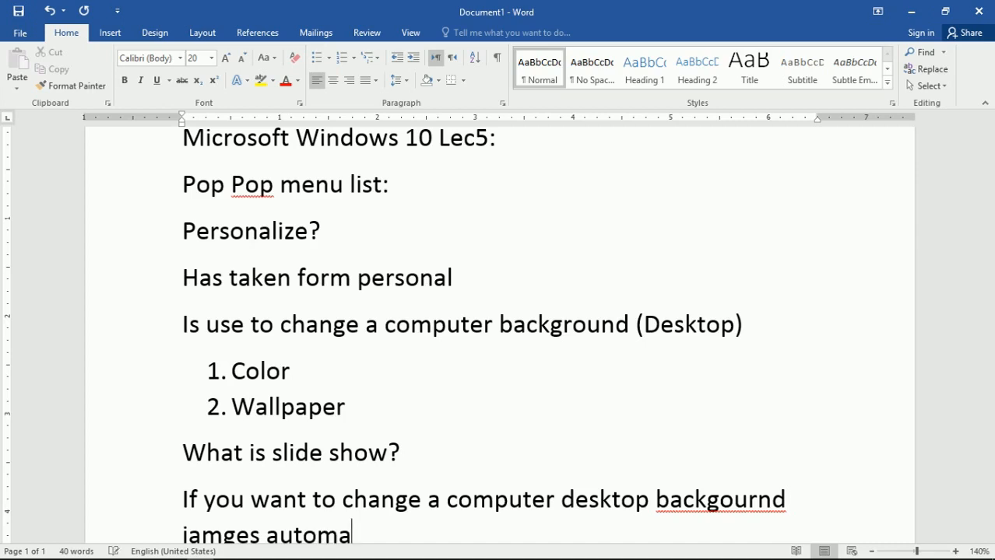
key(BackSpace)
text(cally)
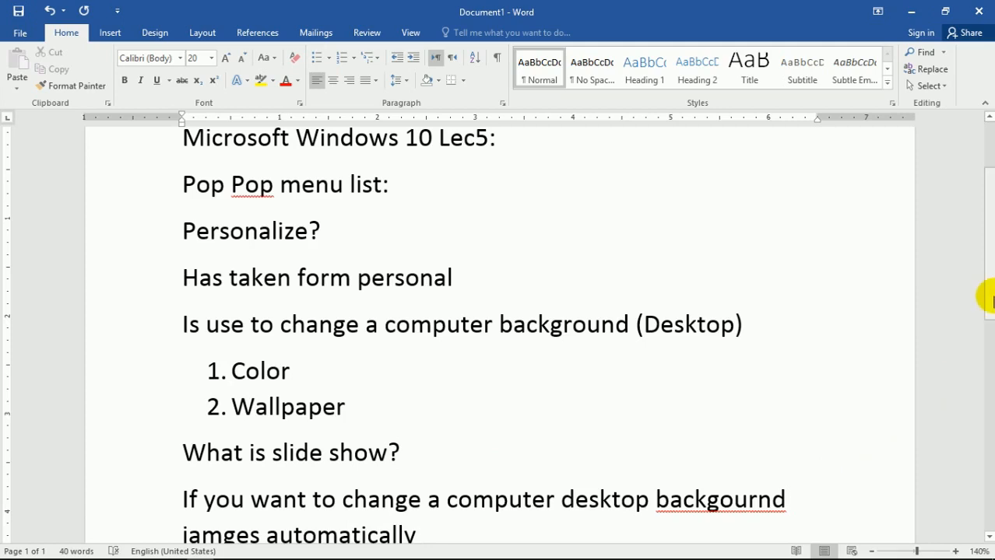
Correct the misspelled words in the answer to "images" and "backgrounds" using the spelling suggestions.
scroll(983, 311, down, 2)
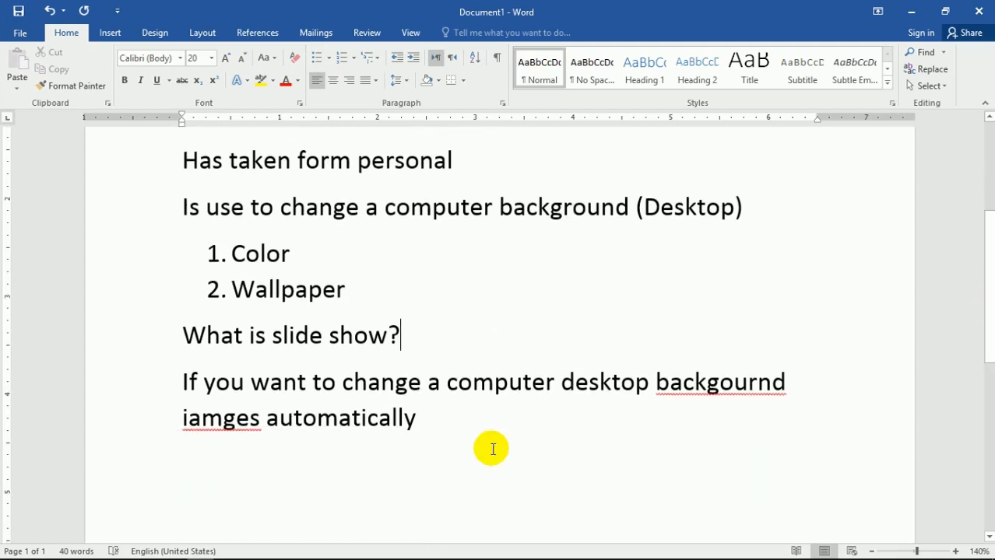
right_click(256, 417)
click(308, 317)
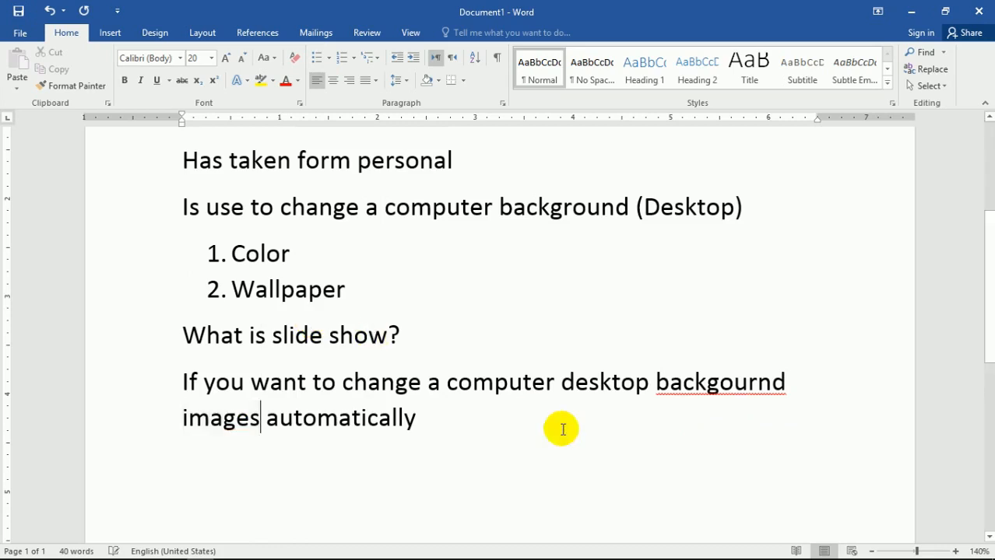
right_click(749, 385)
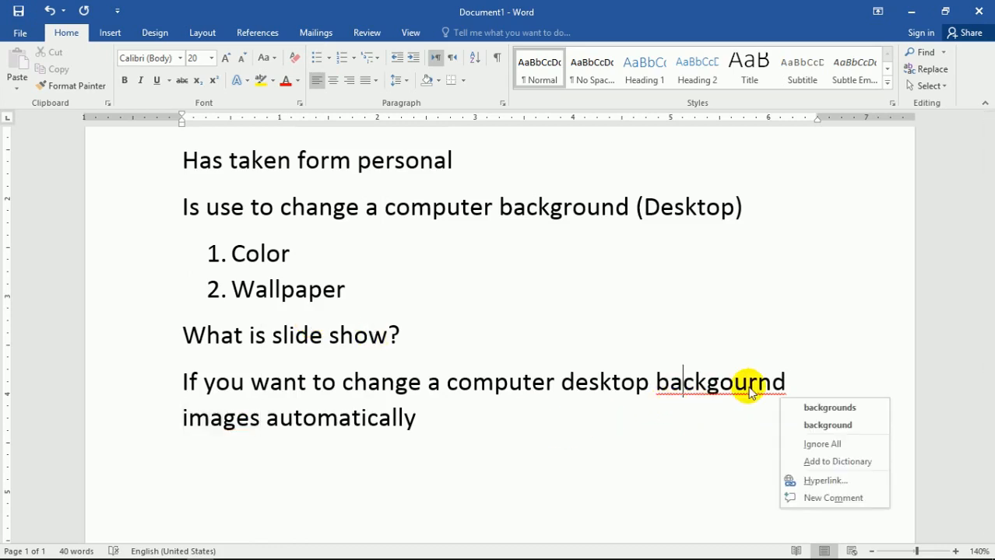
click(804, 407)
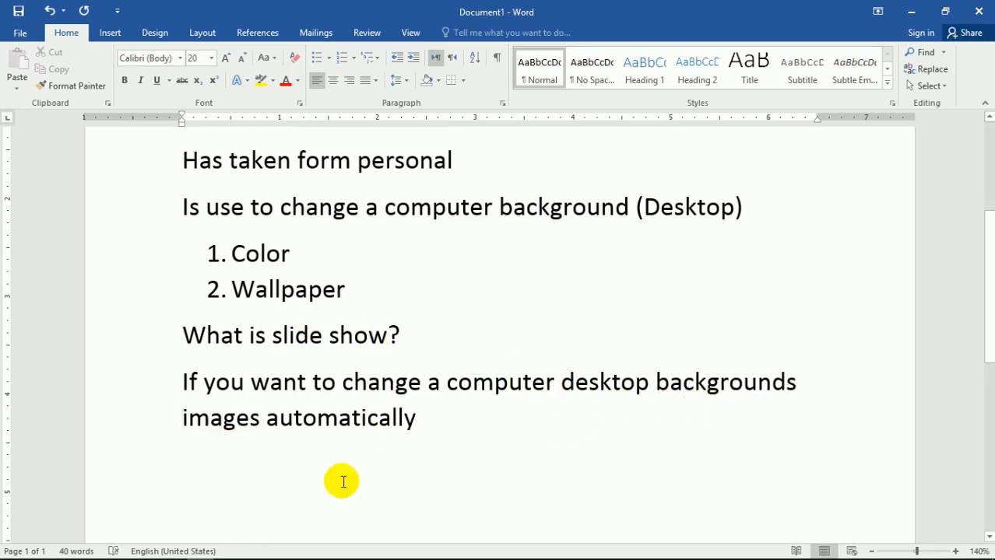
Start a new paragraph after "automatically" with the text "Note: you have to paste".
click(288, 500)
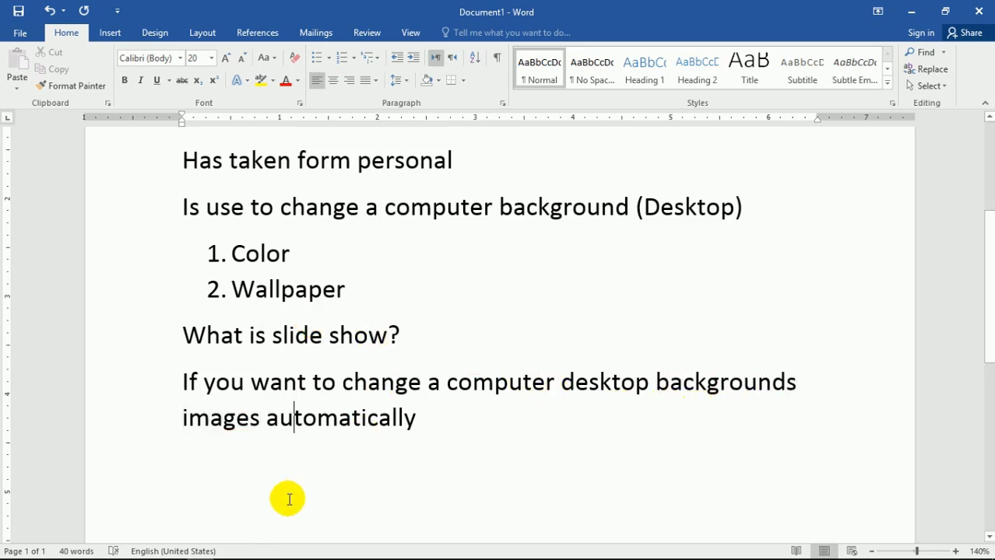
click(455, 425)
key(Return)
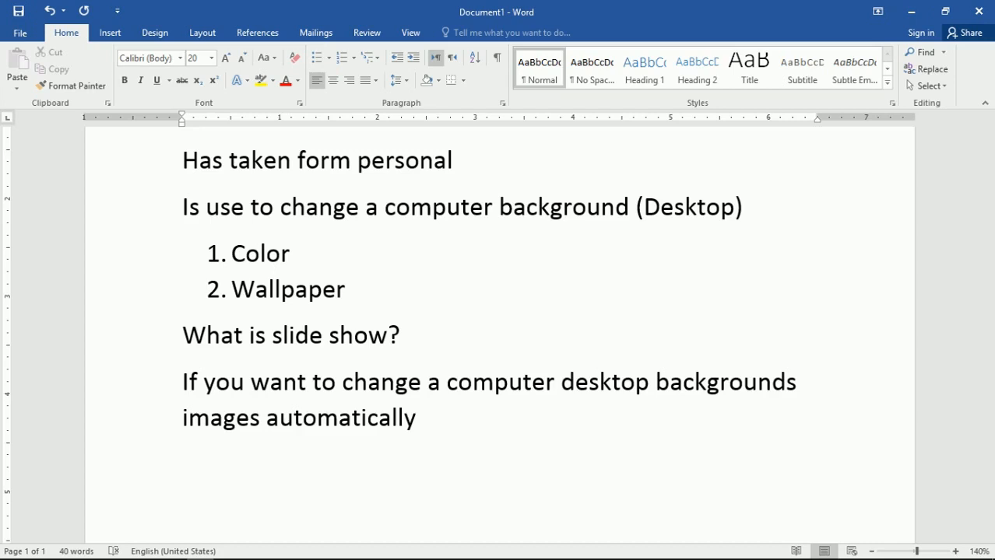
text(note: )
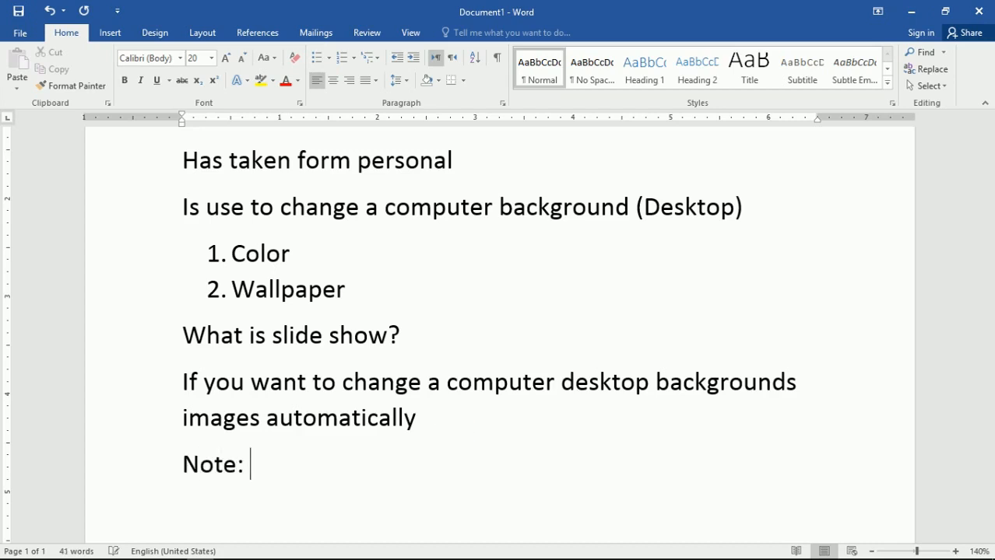
text(you have to )
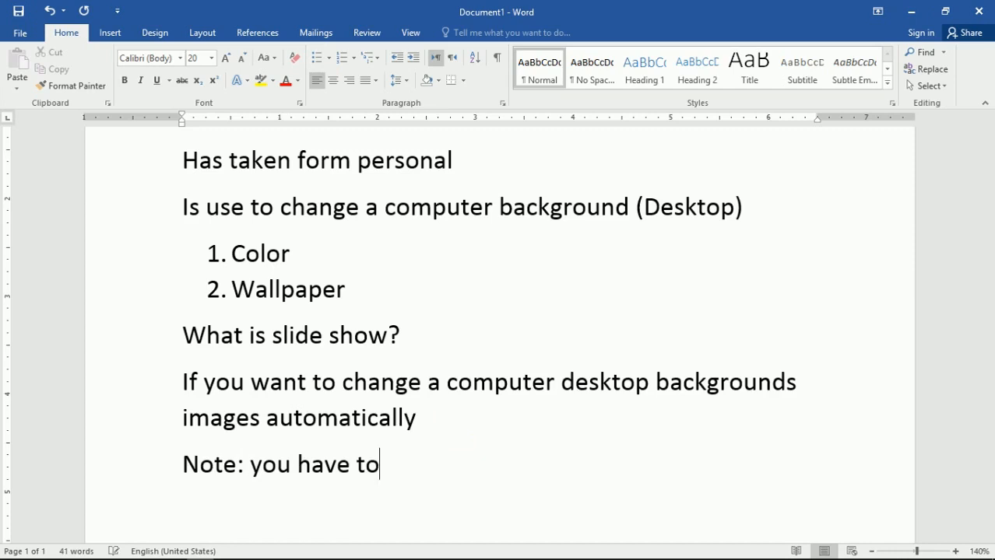
text(paste )
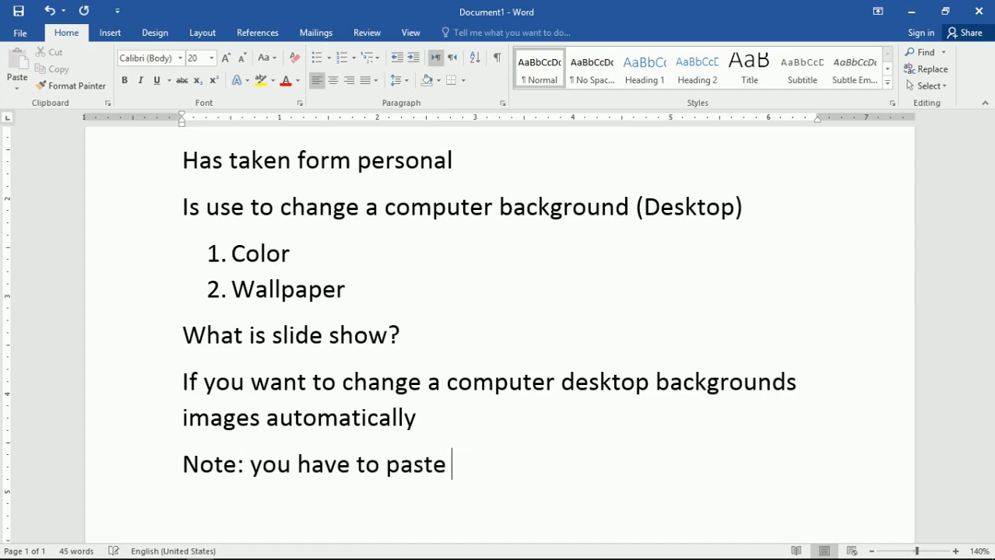
Complete the note with "some images in a folder" and start a new line below it.
text(somem imag)
key(BackSpace)
key(BackSpace)
key(BackSpace)
key(BackSpace)
key(BackSpace)
key(BackSpace)
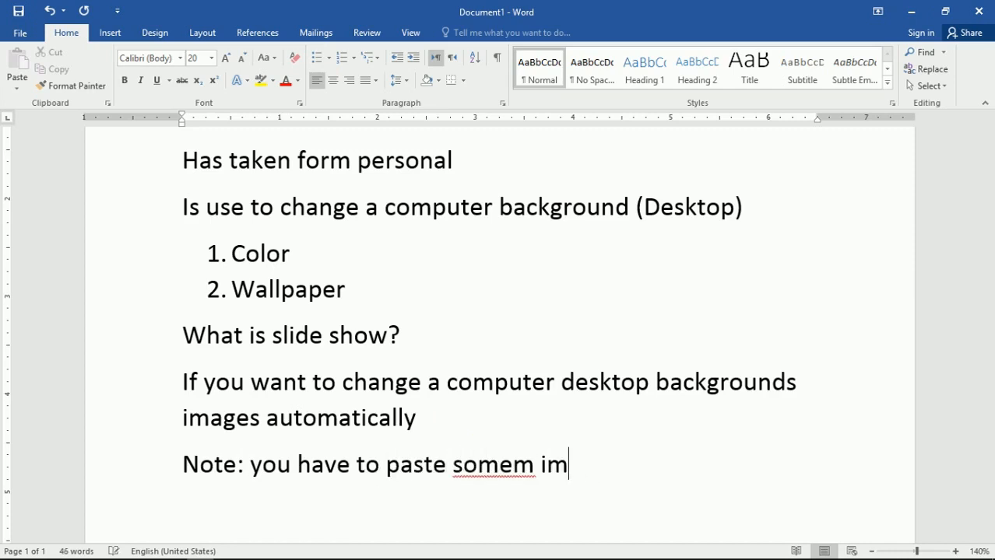
text(images )
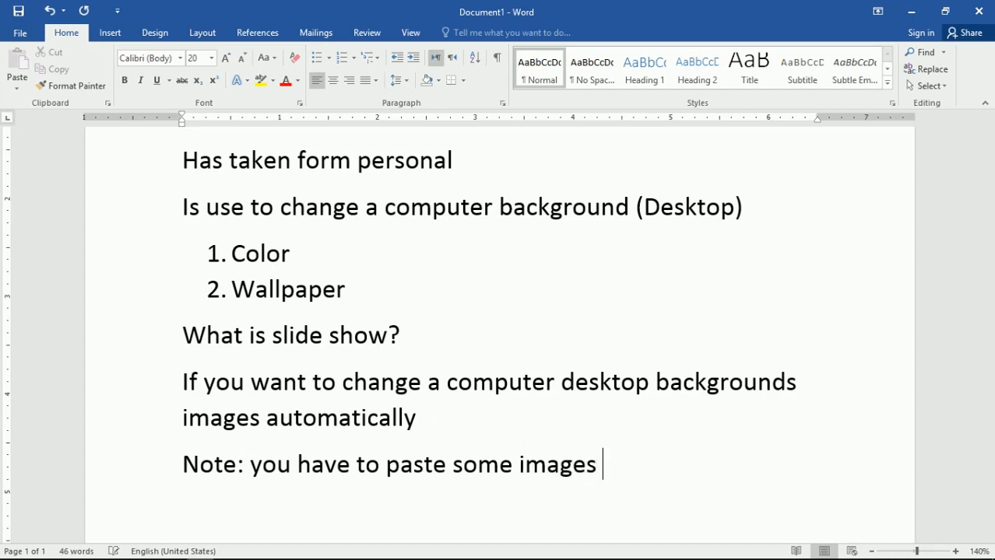
text(in a folder)
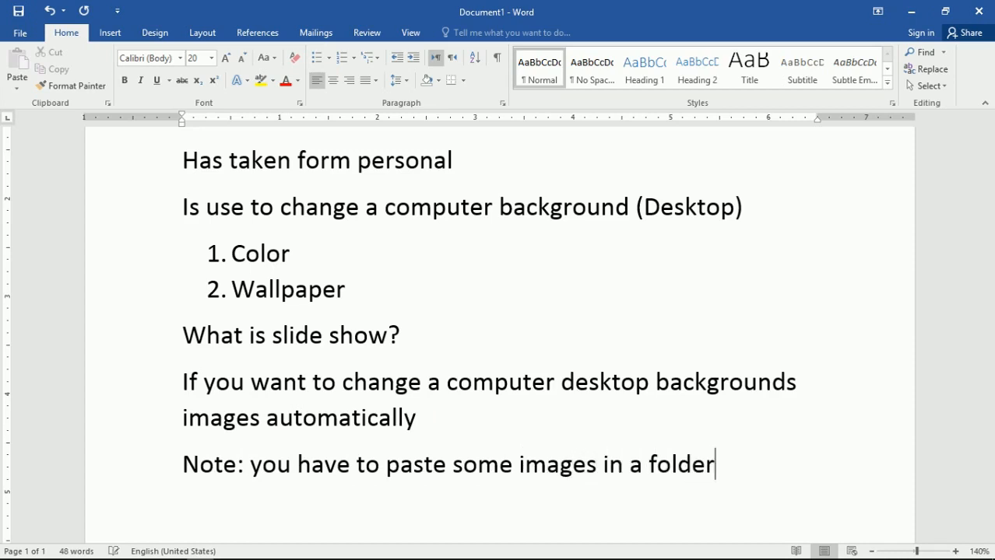
key(Return)
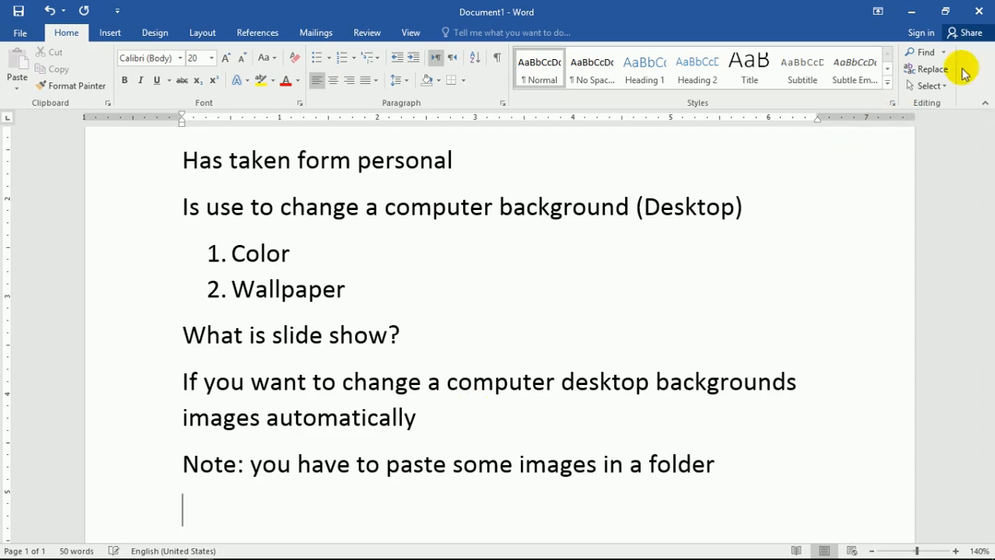
Cancel closing the unsaved document, return to Settings, and set the desktop background type to Slideshow.
click(970, 22)
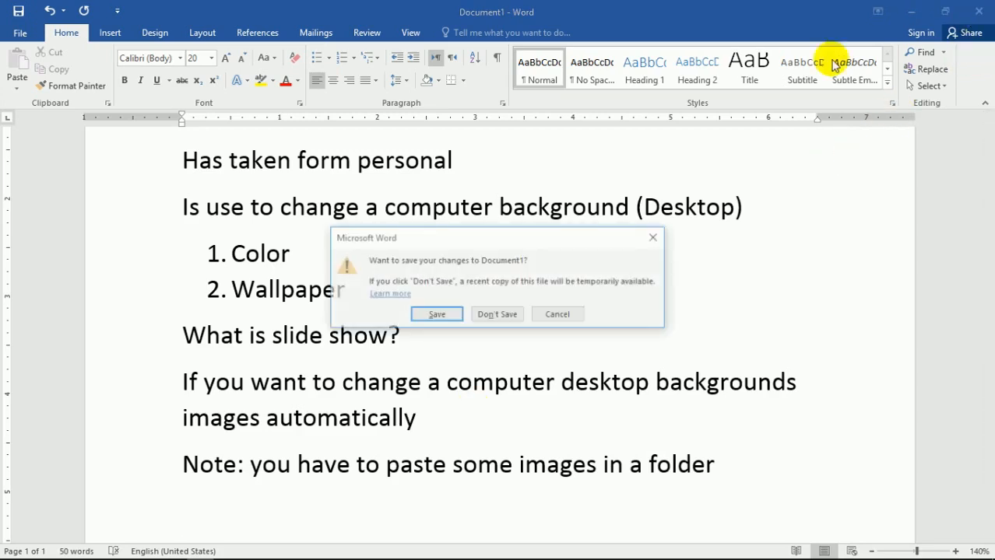
click(551, 320)
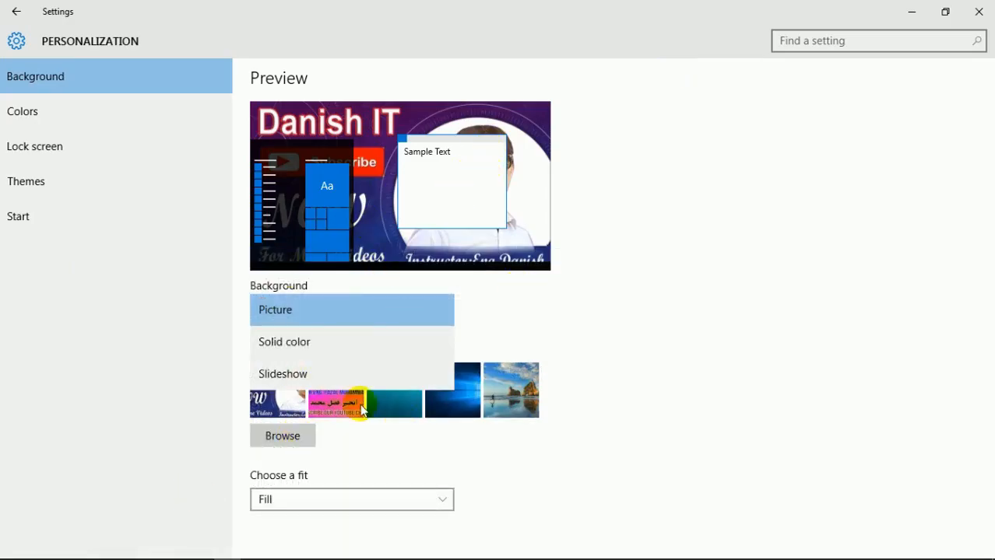
click(282, 374)
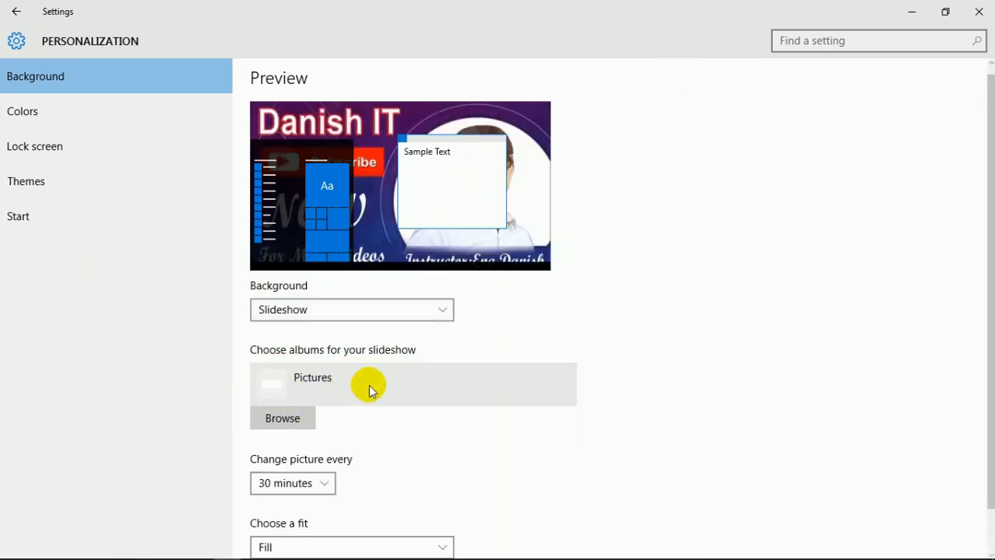
Look at the slideshow album folder picker and the picture change interval options without changing either, and view the fit setting.
click(296, 422)
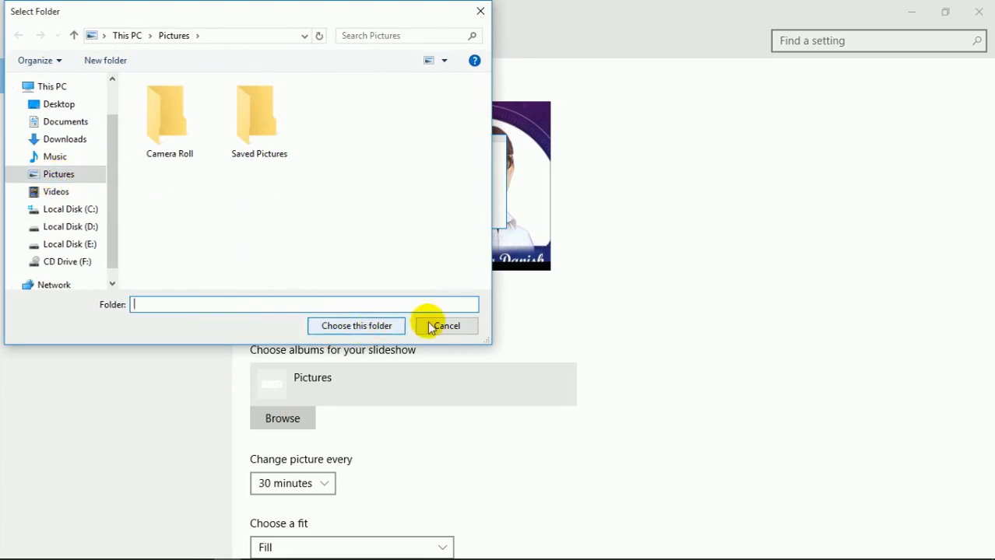
click(453, 325)
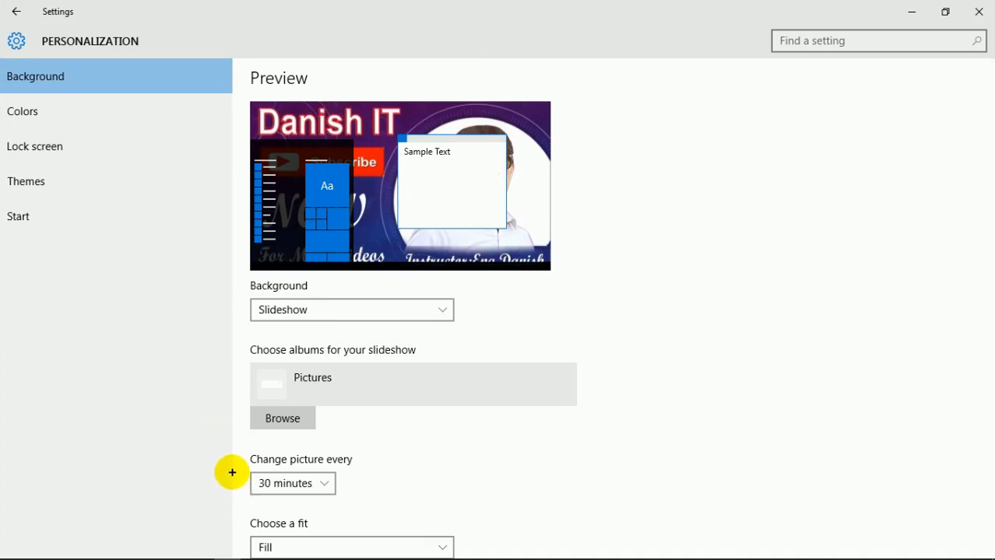
drag(232, 450, 383, 505)
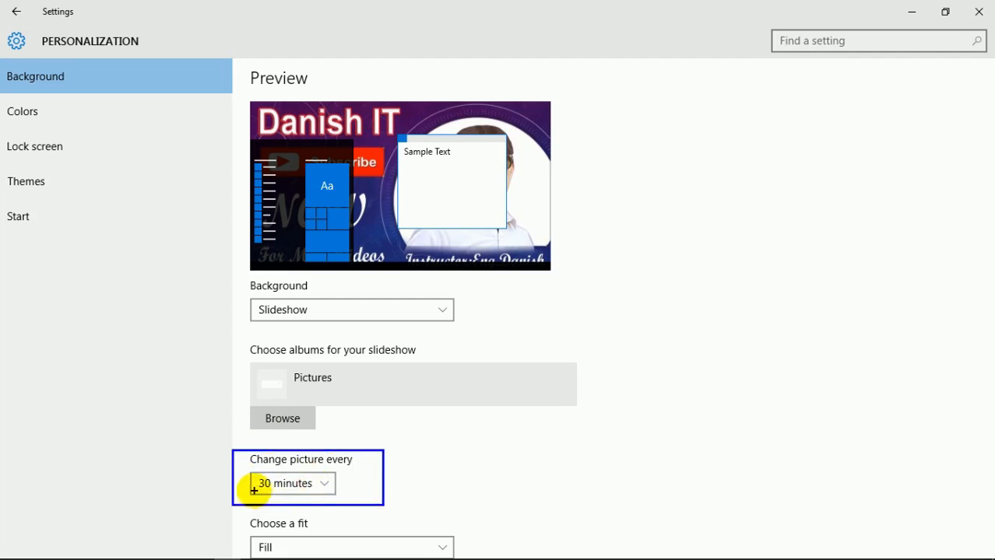
drag(252, 488, 190, 487)
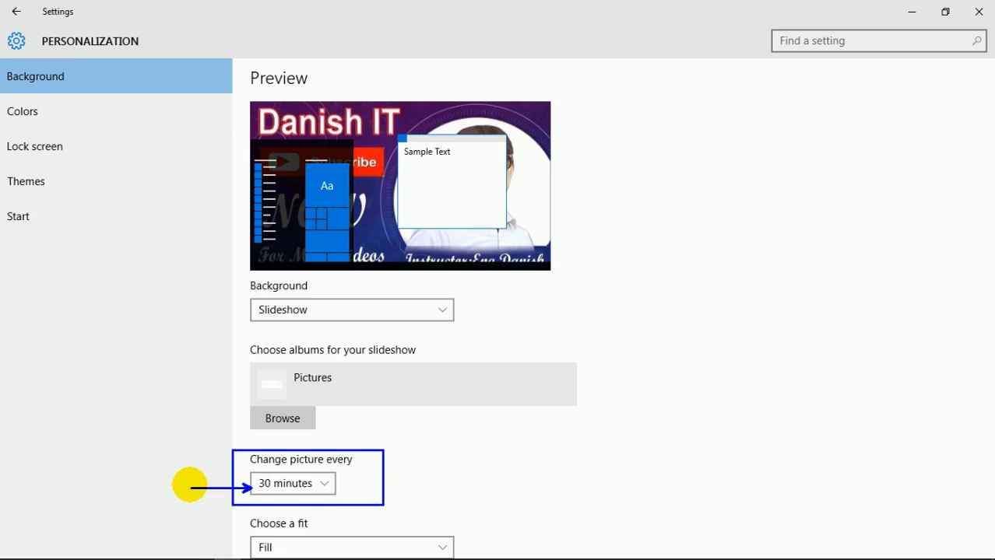
click(326, 489)
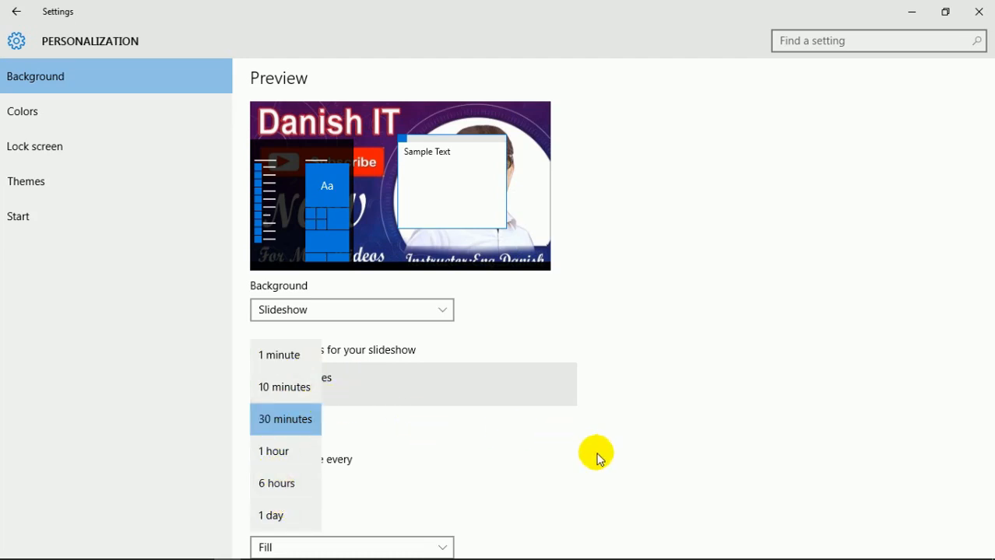
click(679, 406)
scroll(984, 275, down, 2)
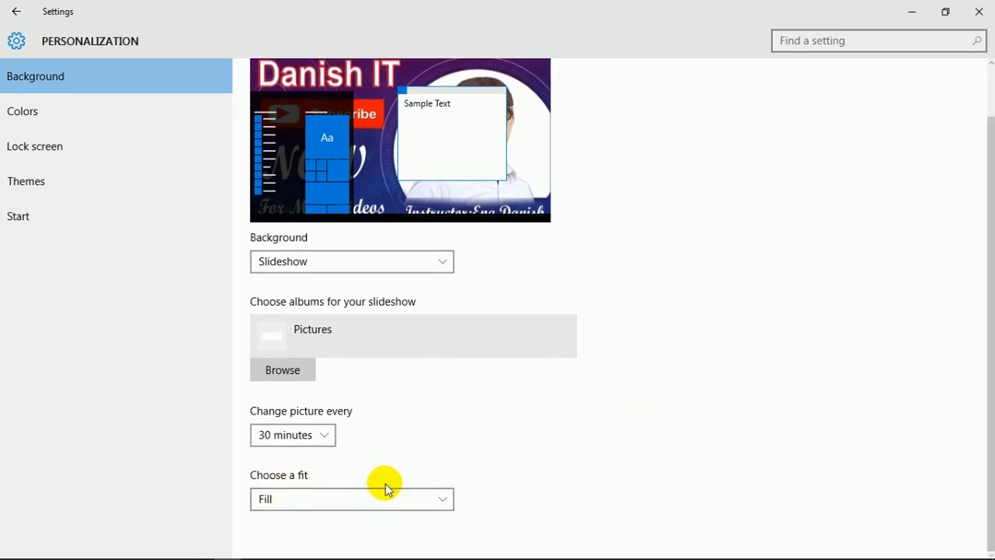
Set the desktop background type back to Picture and close Settings.
click(381, 263)
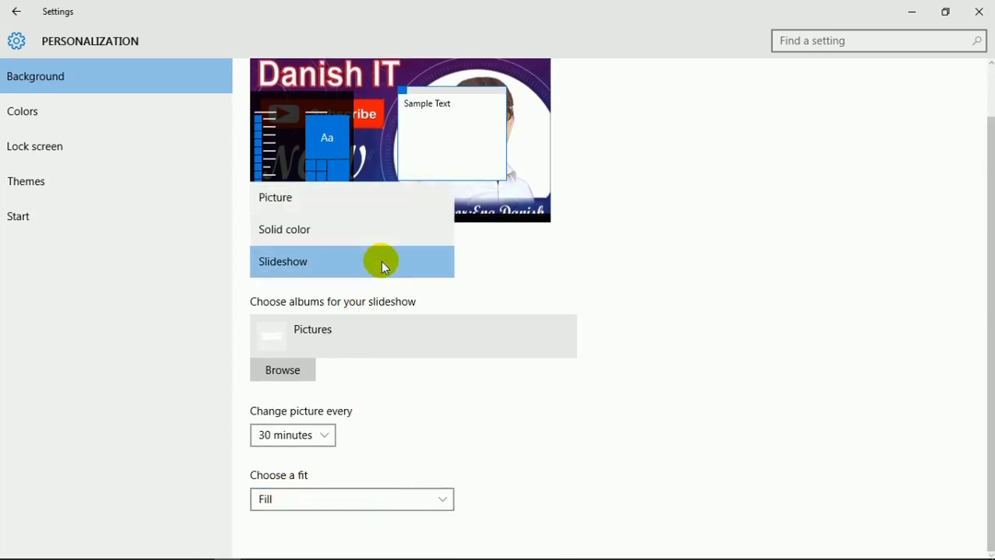
click(298, 208)
scroll(984, 216, up, 1)
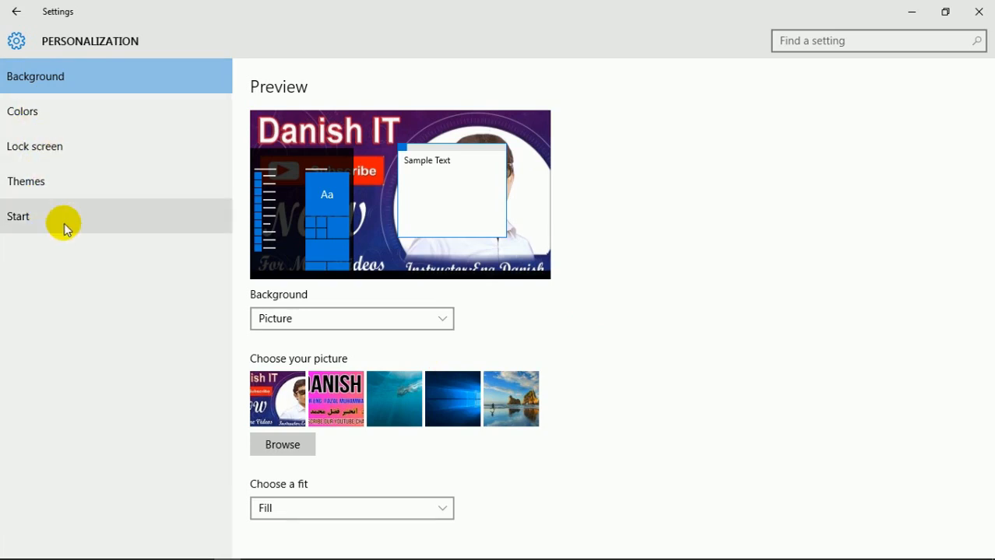
click(979, 14)
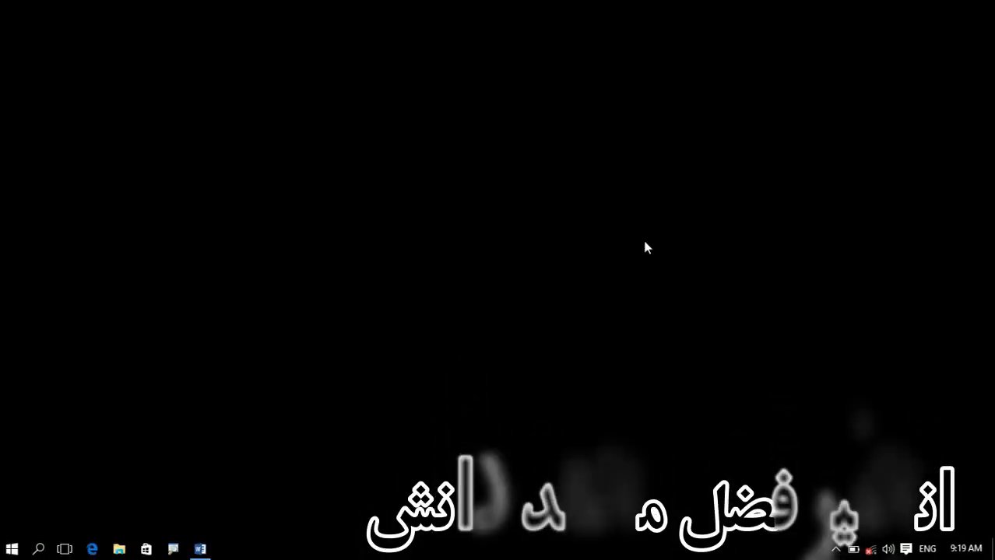